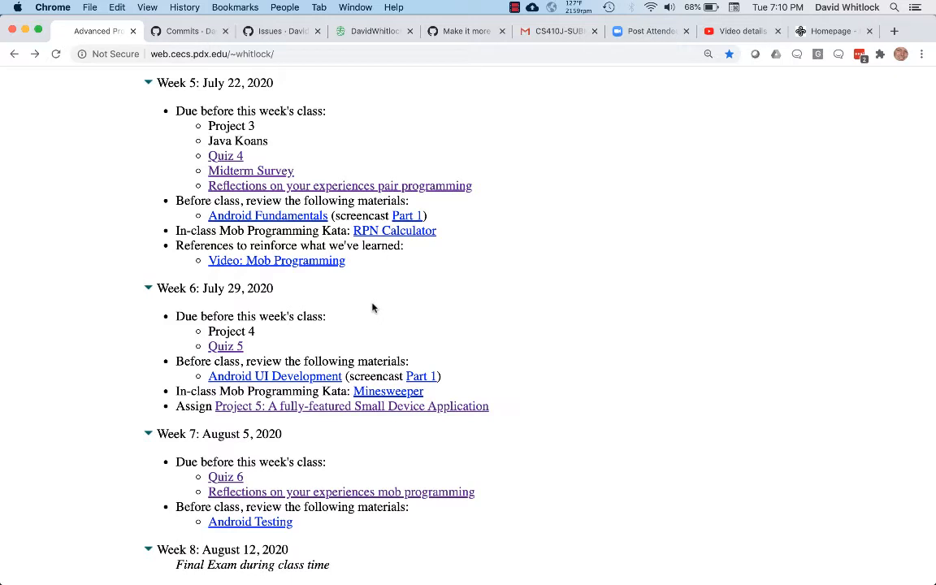
Step: Open the Project 5 assignment PDF from the course page, enlarge it to 150%, and review its submission and getting-started instructions
super+click(323, 411)
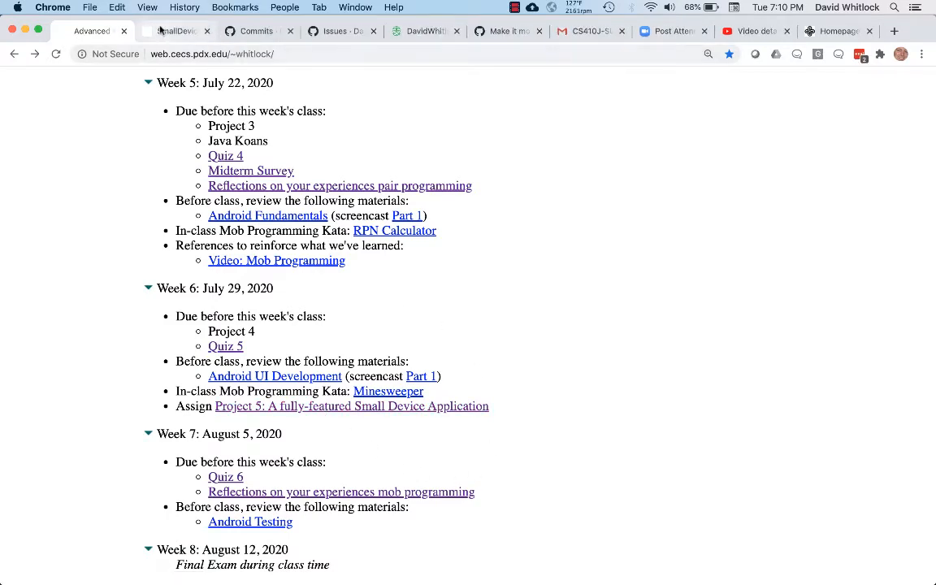
click(161, 31)
key(super+equal)
key(super+equal)
key(super+equal)
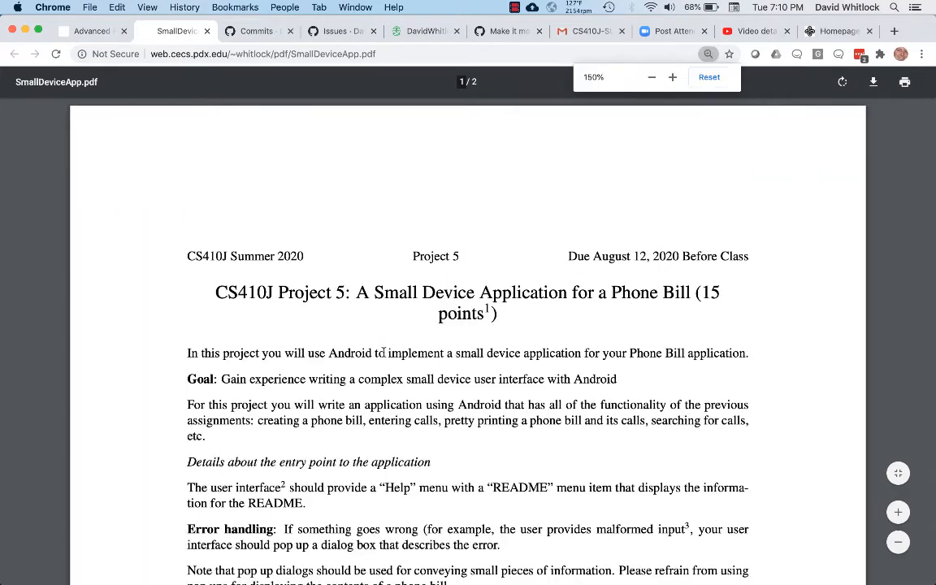
scroll(383, 352, down, 15)
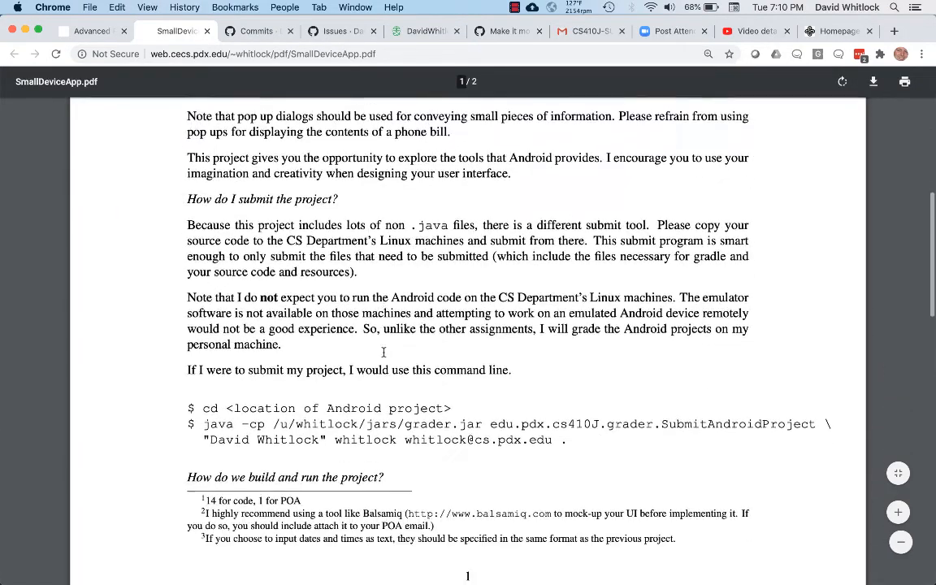
scroll(384, 352, down, 5)
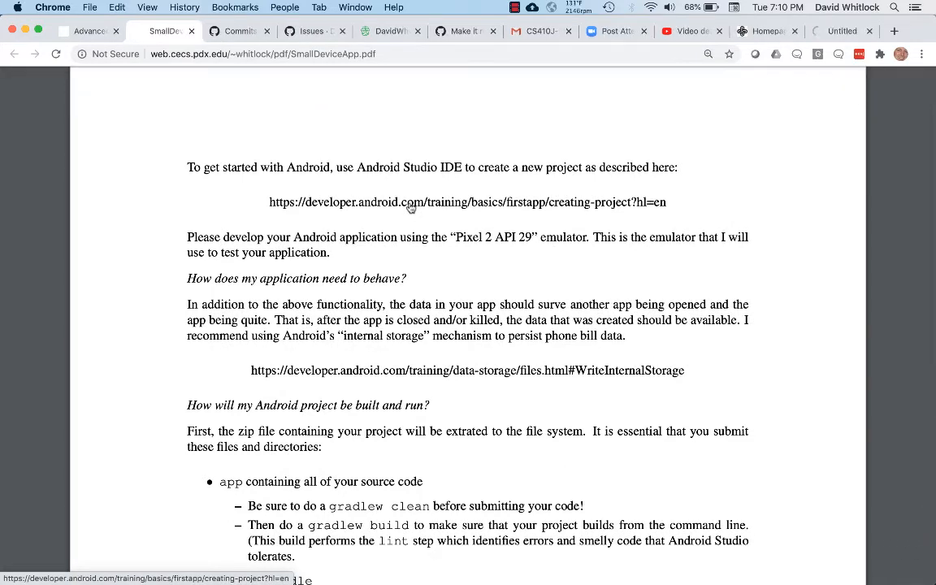
Step: View the guide on creating an Android project linked in the assignment, declining the site survey
click(843, 31)
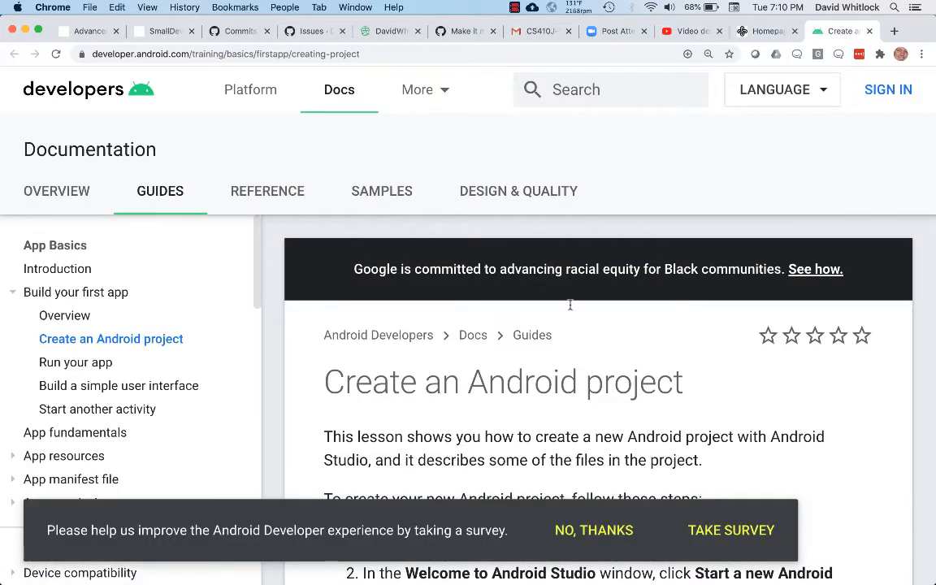
click(596, 531)
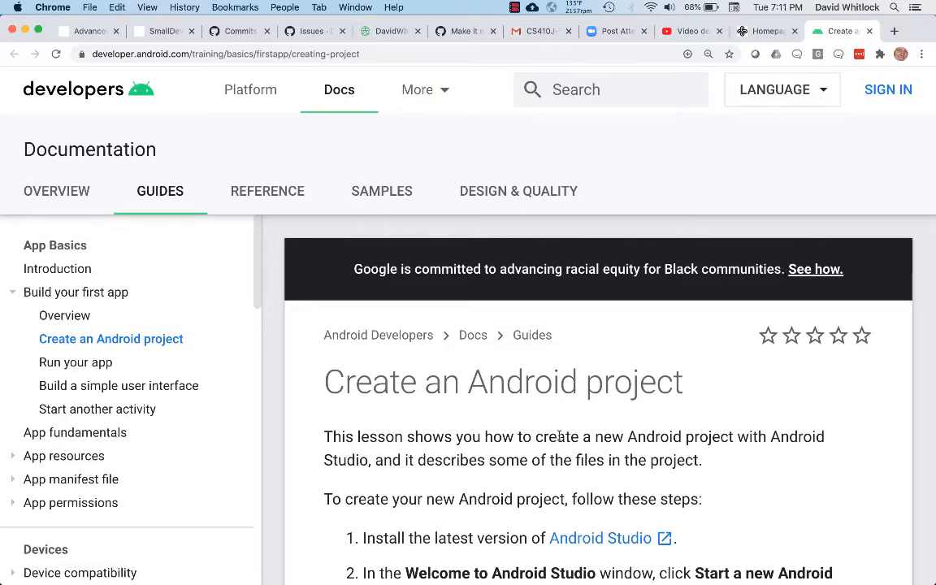
scroll(559, 437, down, 3)
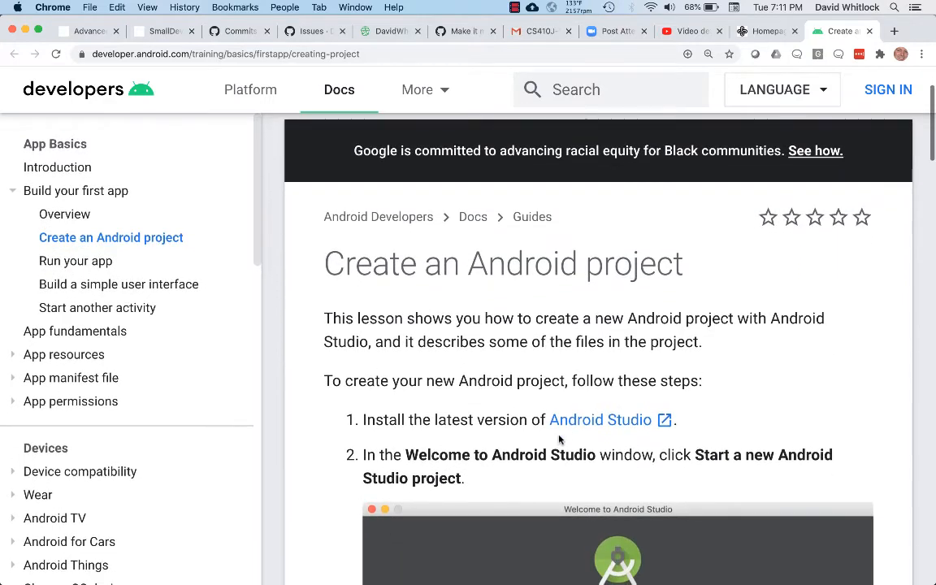
scroll(559, 439, down, 2)
scroll(559, 440, up, 2)
scroll(559, 439, down, 3)
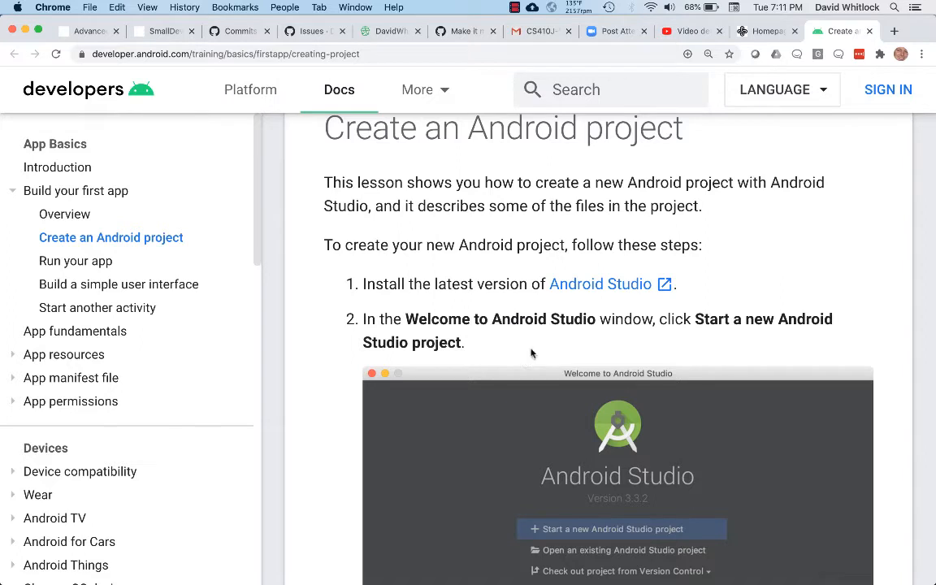
Step: Open the Android Studio download page from the guide's first installation step
click(586, 289)
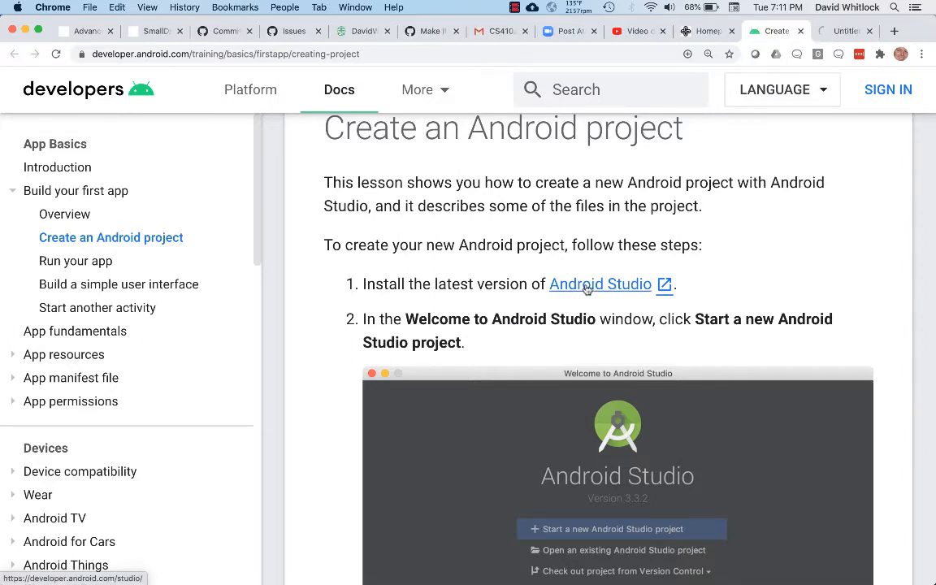
click(830, 31)
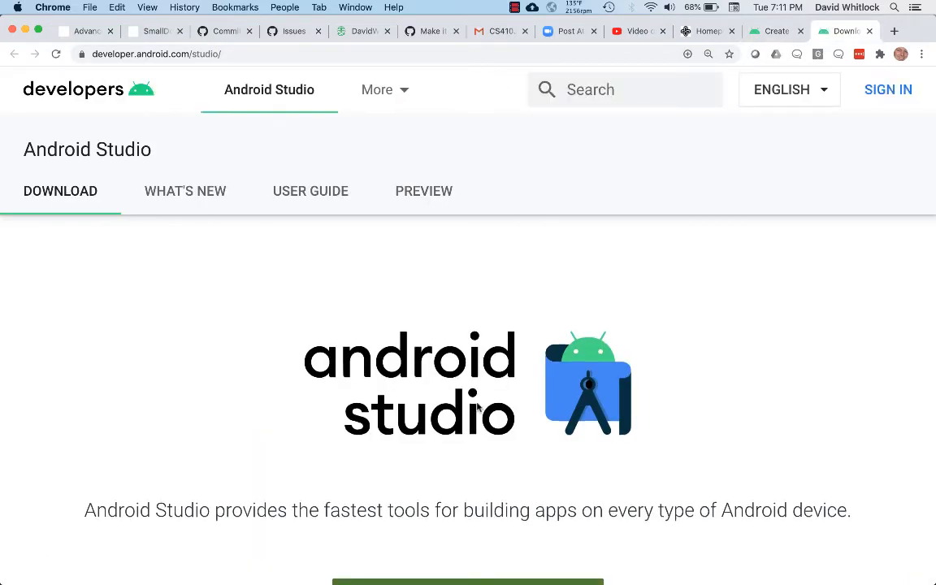
scroll(477, 407, down, 2)
scroll(477, 407, down, 1)
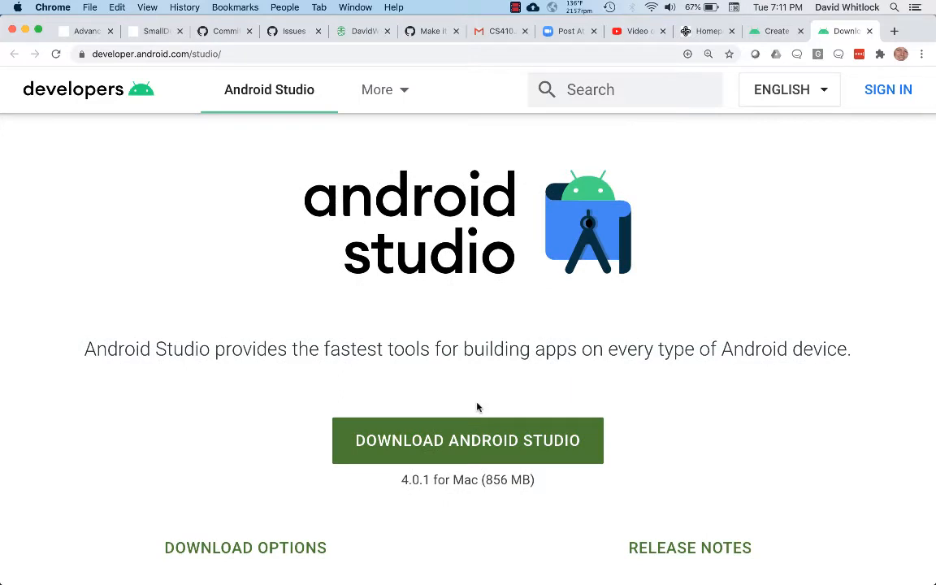
Step: Agree to the terms and conditions and download Android Studio 4.0.1 for Mac
click(467, 448)
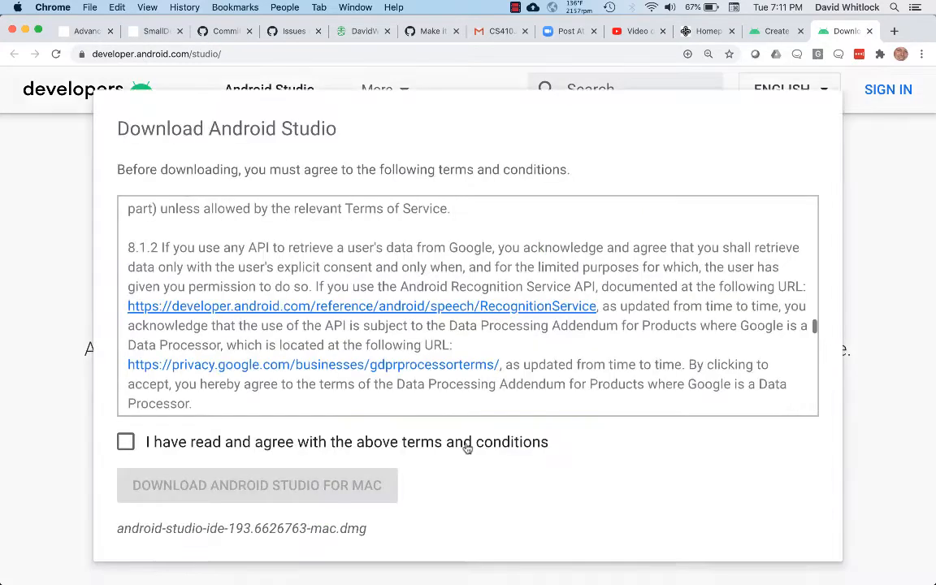
click(124, 443)
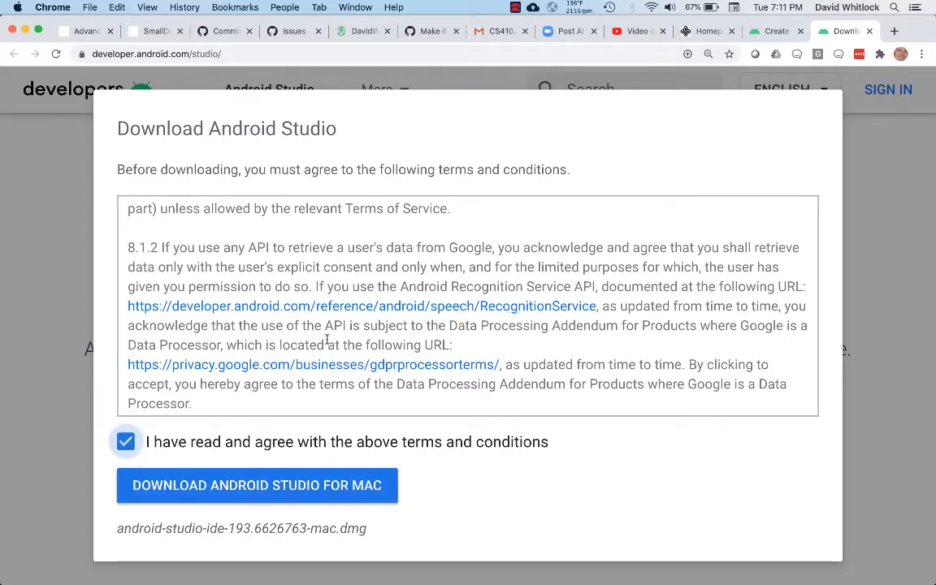
scroll(327, 340, down, 5)
scroll(327, 339, down, 10)
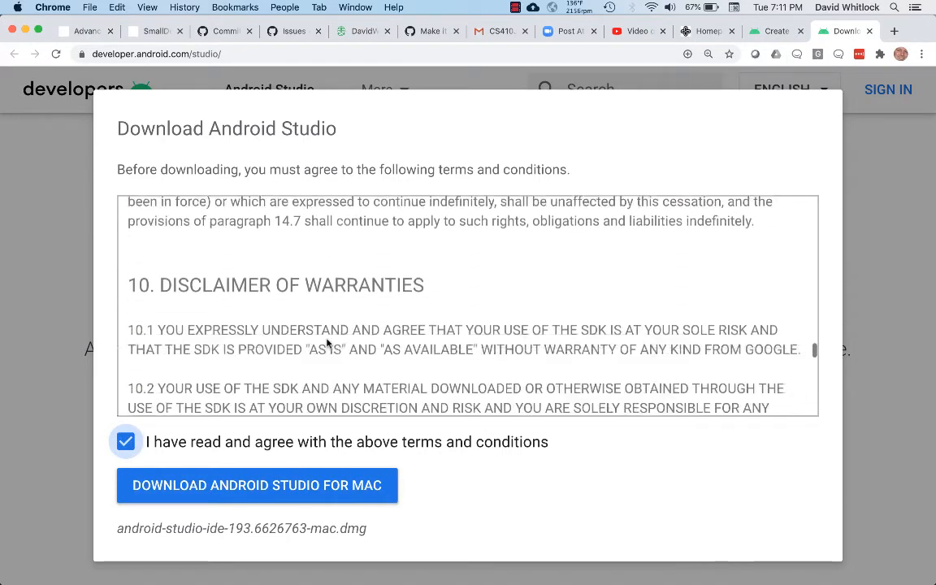
scroll(327, 340, down, 10)
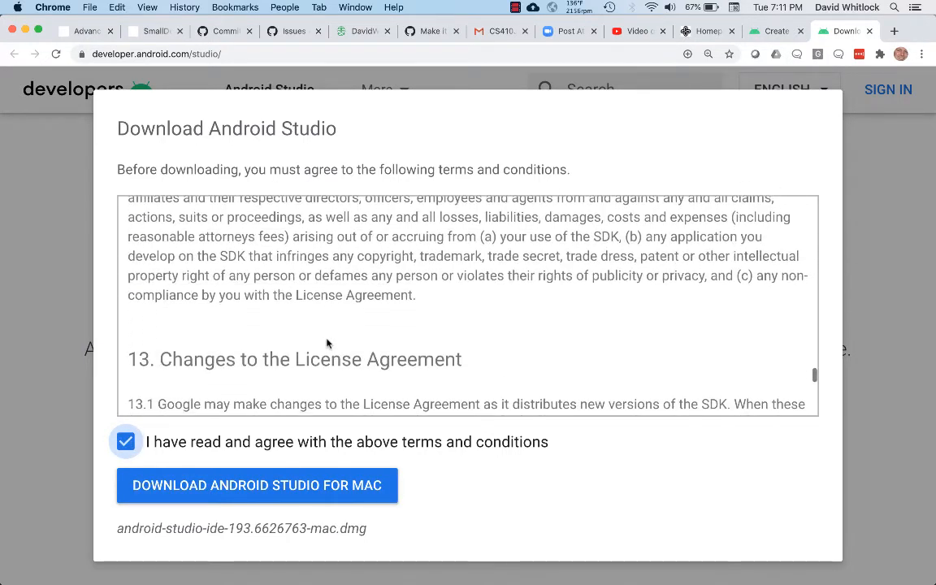
click(267, 488)
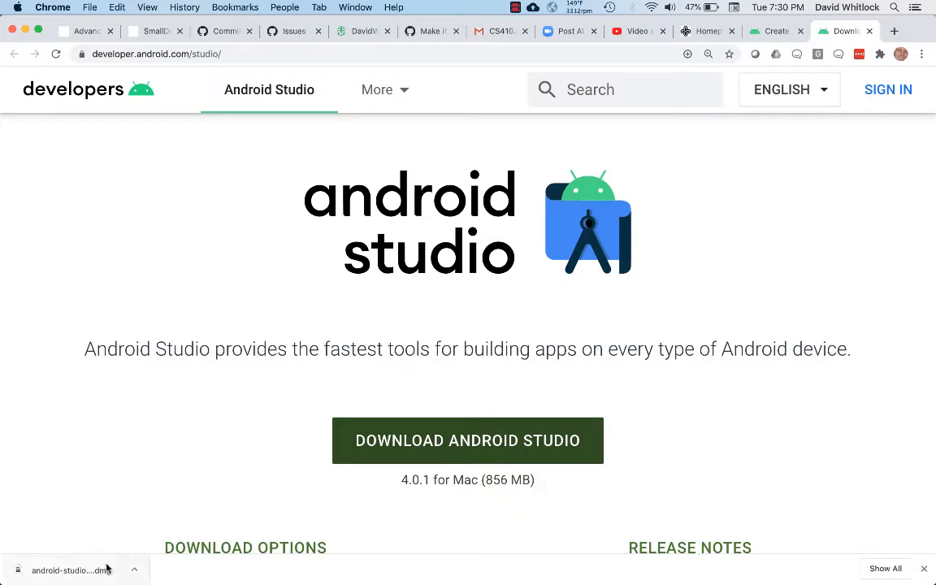
Step: Open the downloaded Android Studio disk image and copy Android Studio into the Applications folder
click(71, 570)
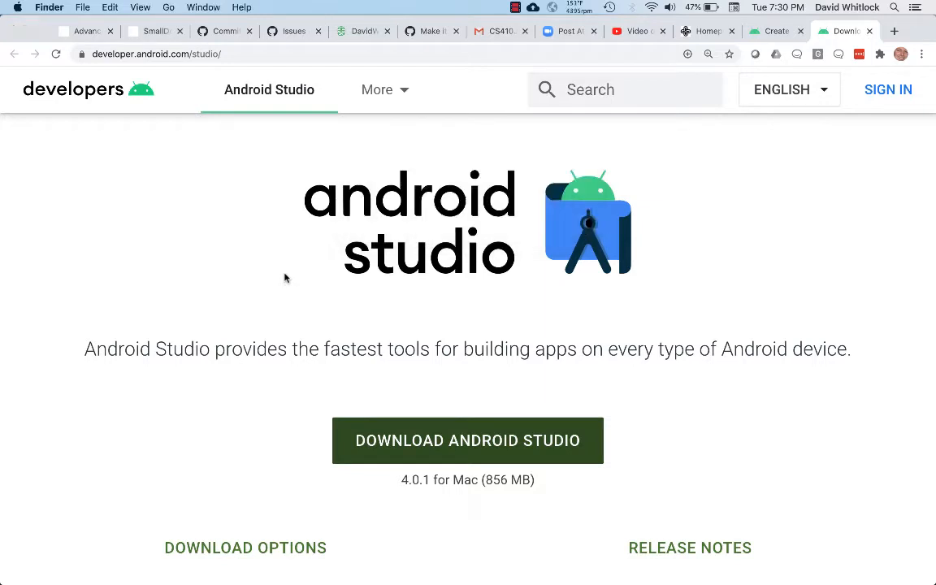
click(388, 281)
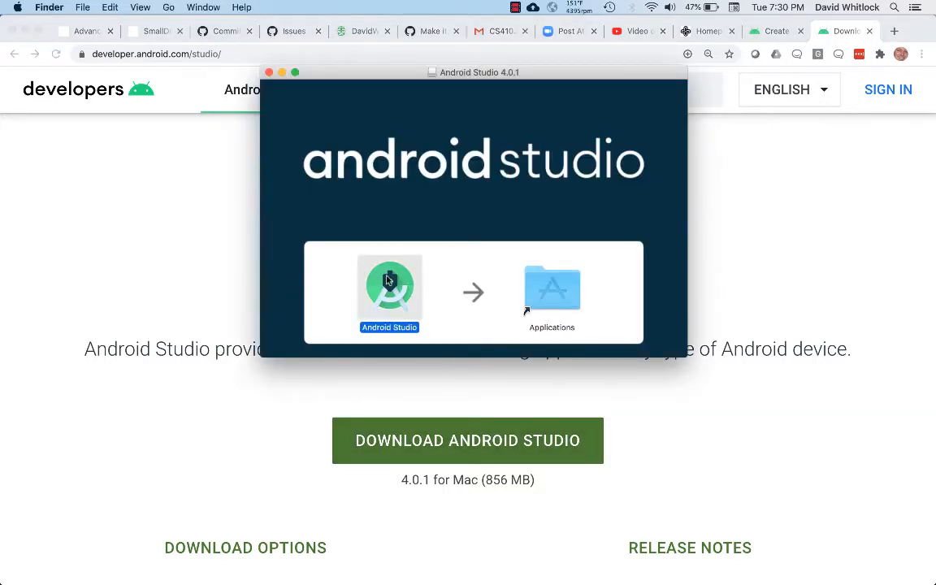
drag(389, 280, 558, 280)
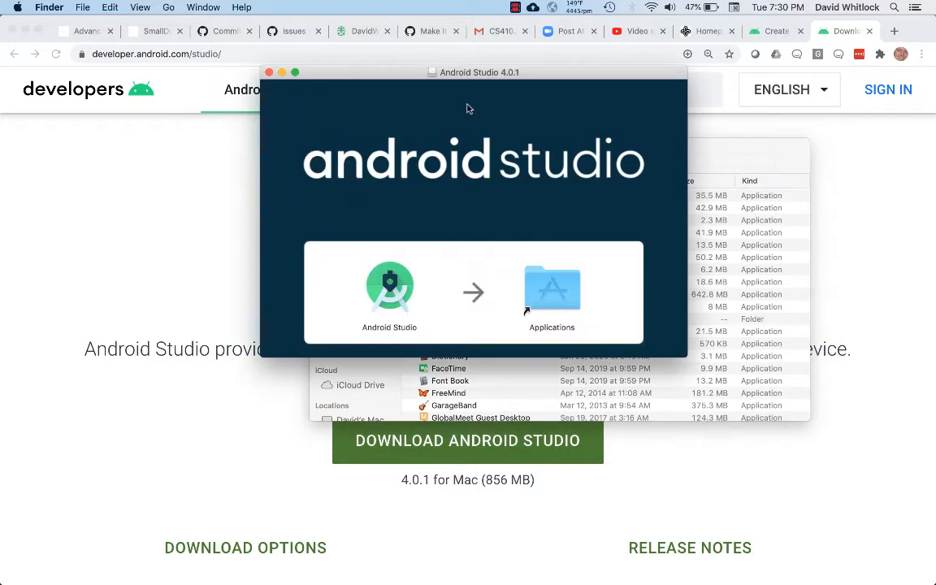
mouse_move(371, 275)
mouse_down()
mouse_move(554, 281)
mouse_move(392, 266)
mouse_move(385, 277)
mouse_up()
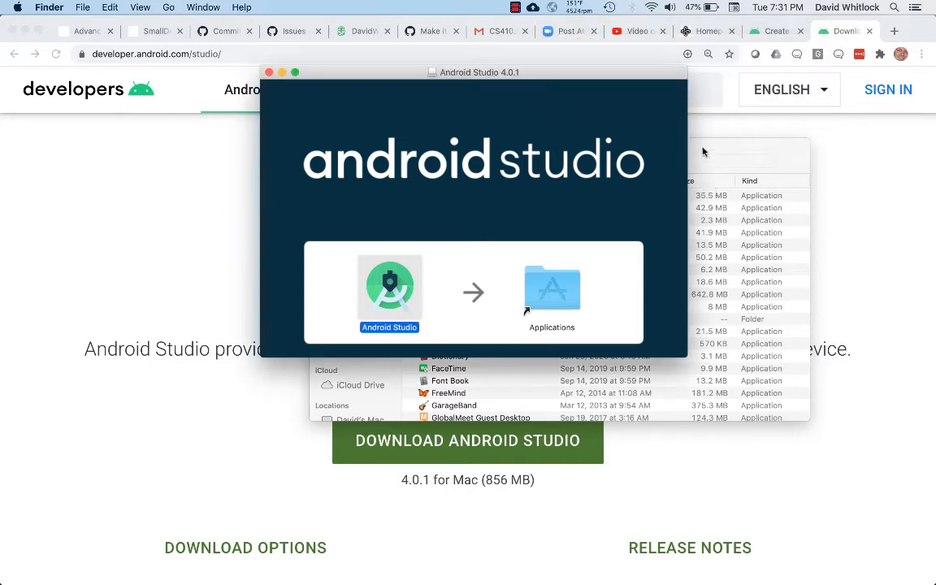
Step: Launch Android Studio from the Applications folder and approve opening the app downloaded from the Internet
click(704, 152)
scroll(488, 228, up, 5)
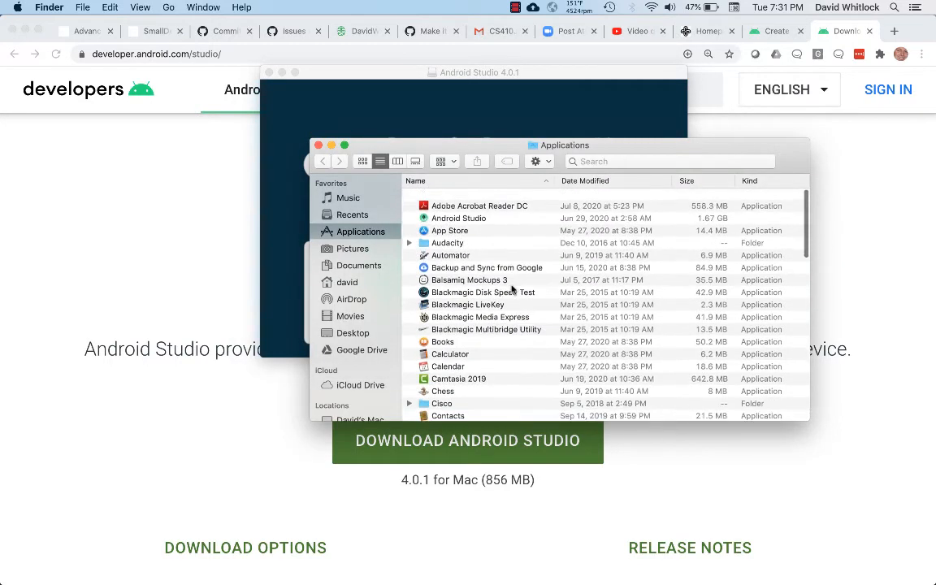
click(480, 208)
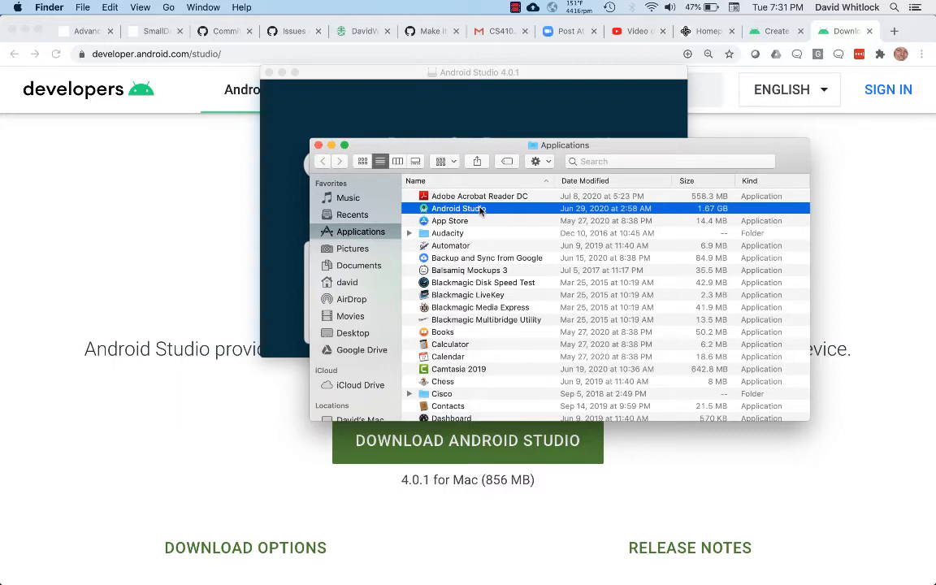
double_click(480, 209)
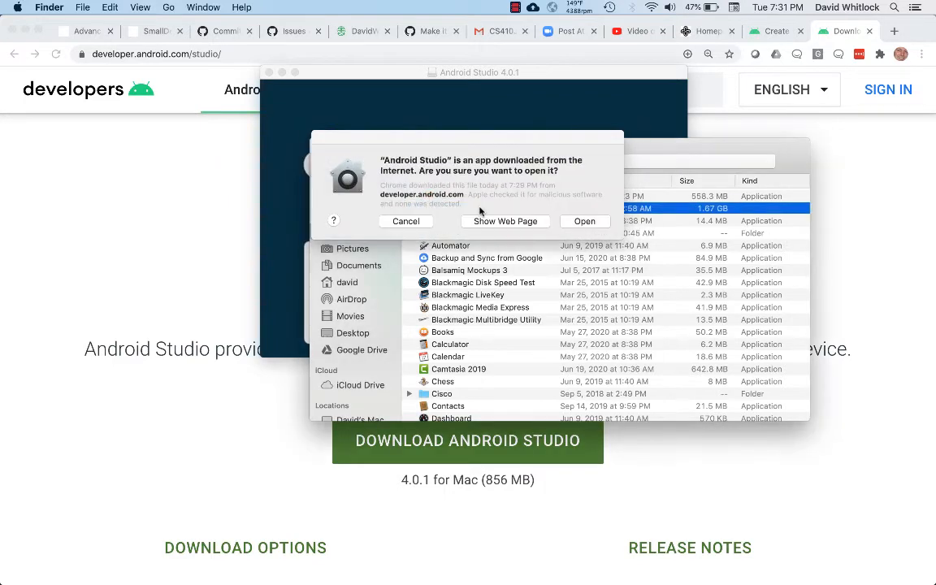
click(594, 221)
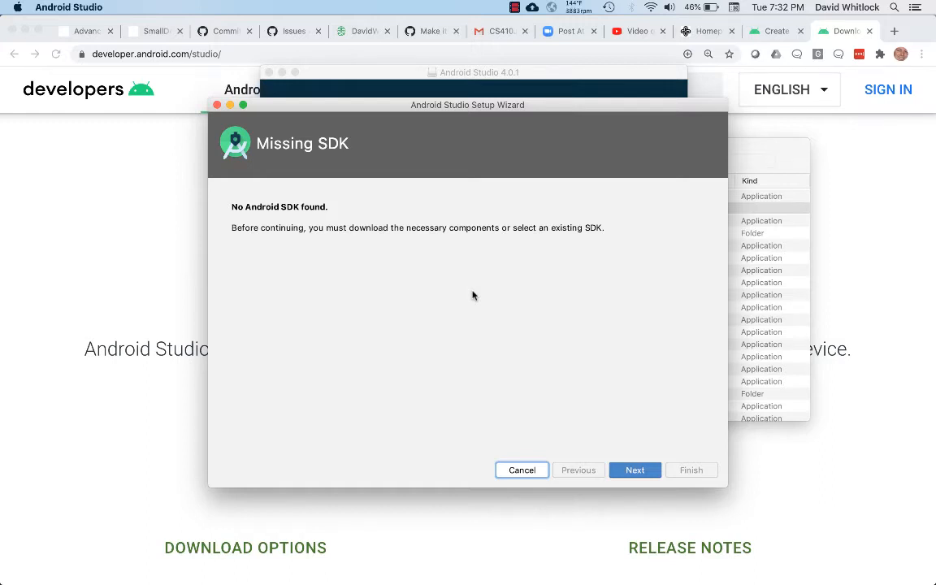
Step: Accept the Android SDK and API 30 components at the default SDK location and review the installation settings
click(636, 470)
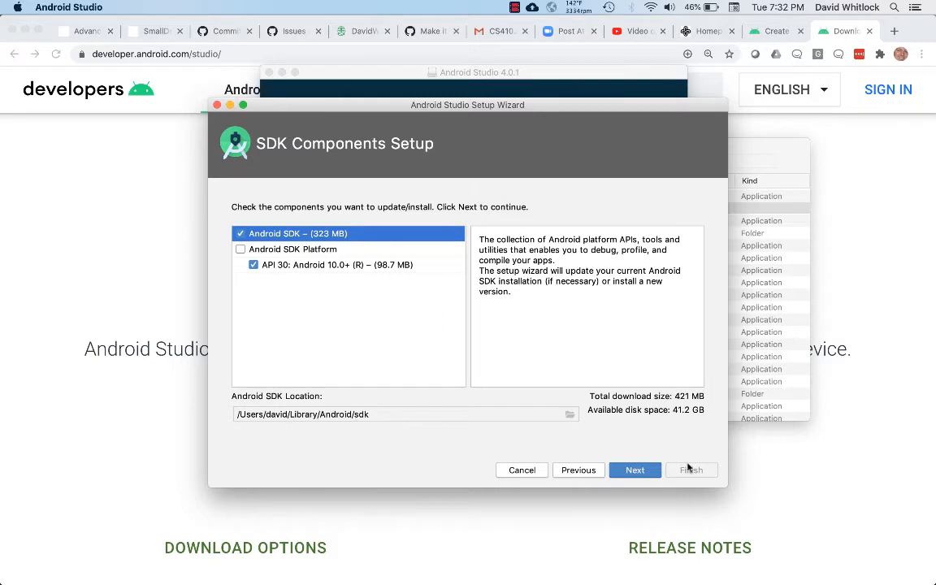
click(637, 471)
scroll(529, 367, up, 5)
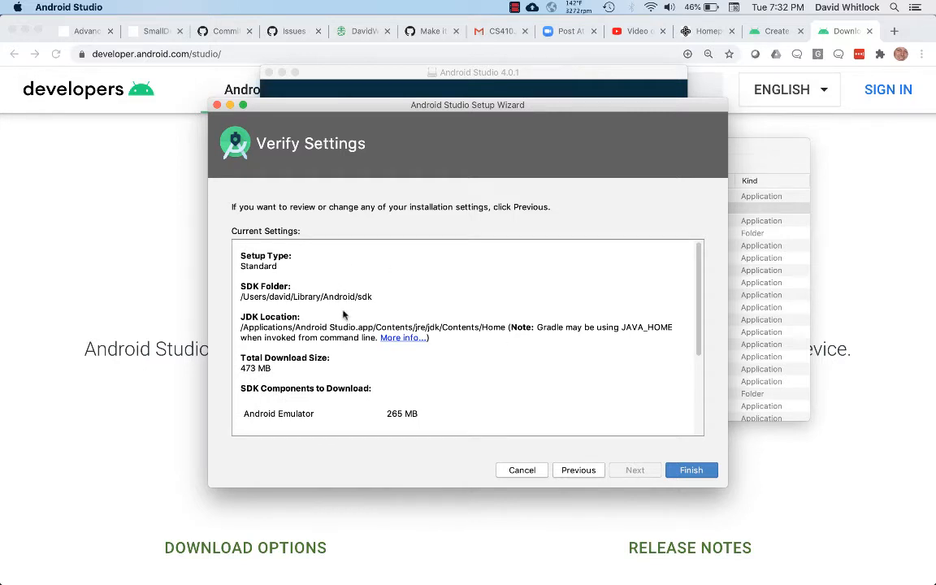
scroll(494, 367, down, 5)
scroll(494, 368, up, 4)
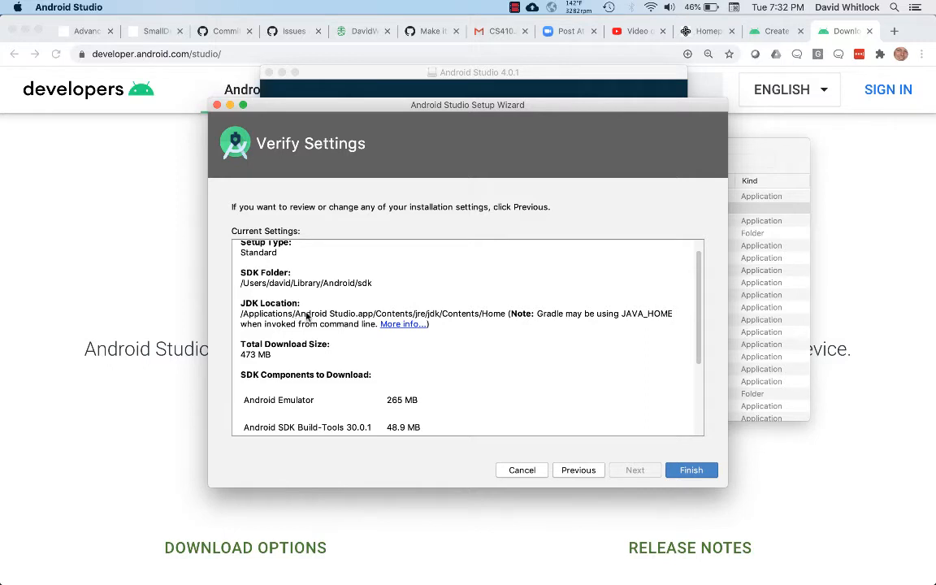
scroll(528, 354, down, 3)
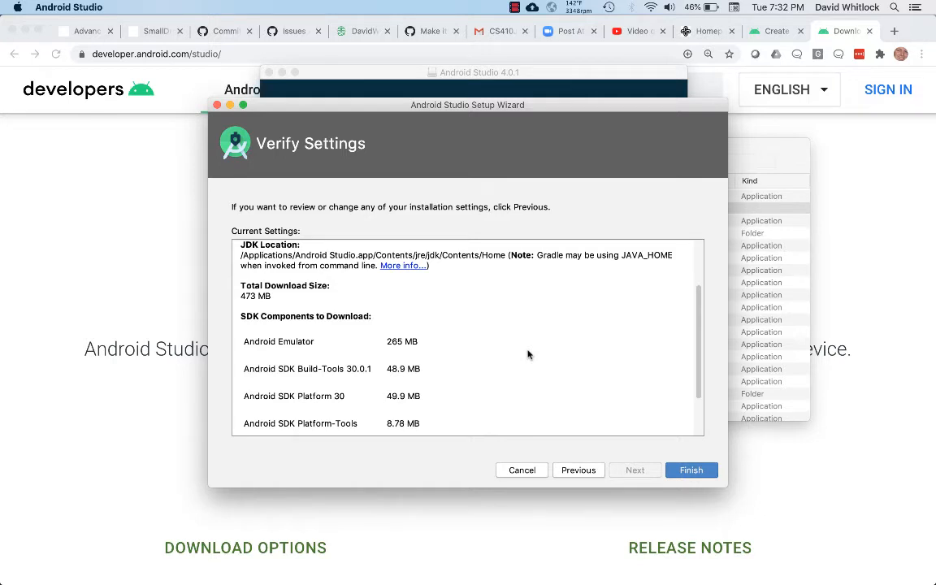
scroll(527, 355, down, 3)
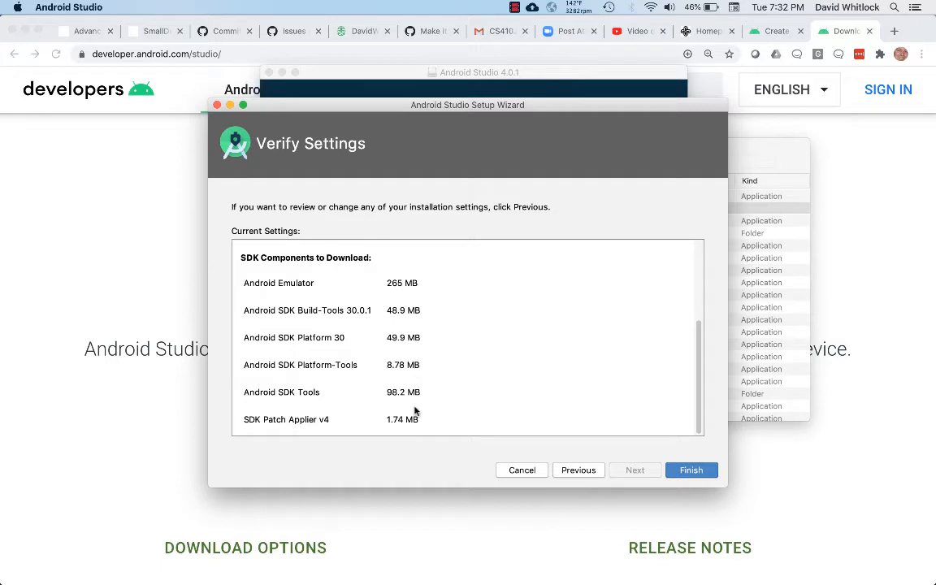
Step: Download the SDK components with the installation details shown and finish the setup wizard
click(691, 470)
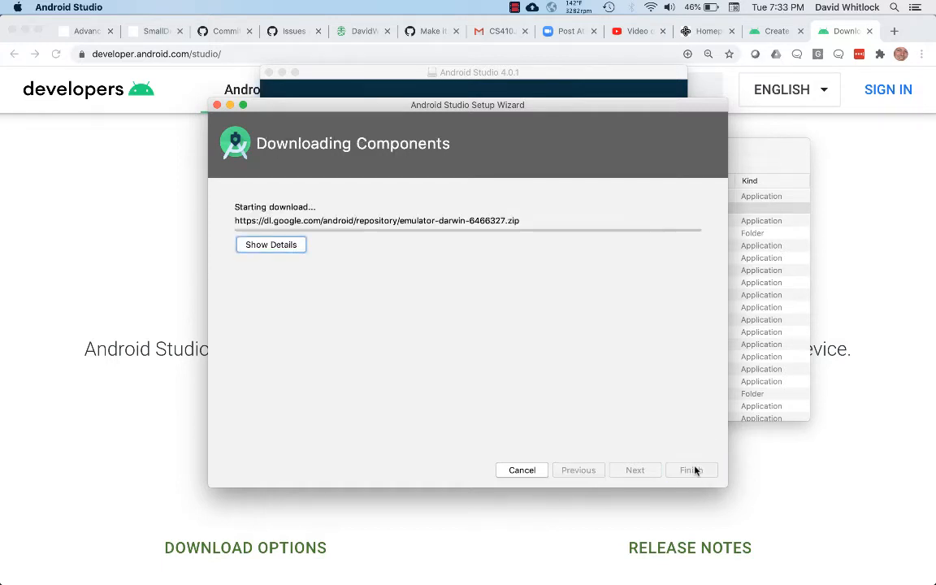
click(273, 247)
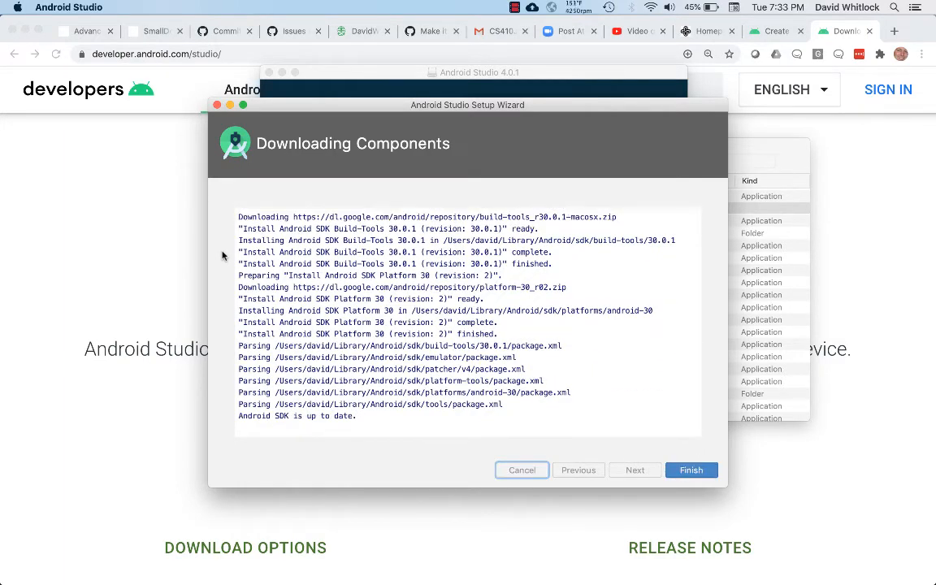
click(689, 470)
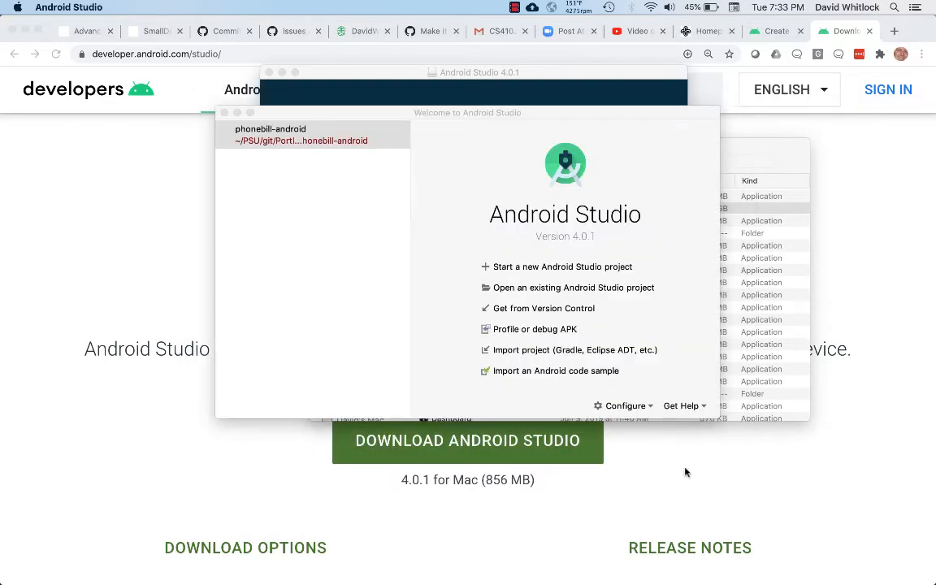
Step: Remove the phonebill-android entry from the recent projects on the Android Studio welcome screen
click(395, 135)
click(396, 135)
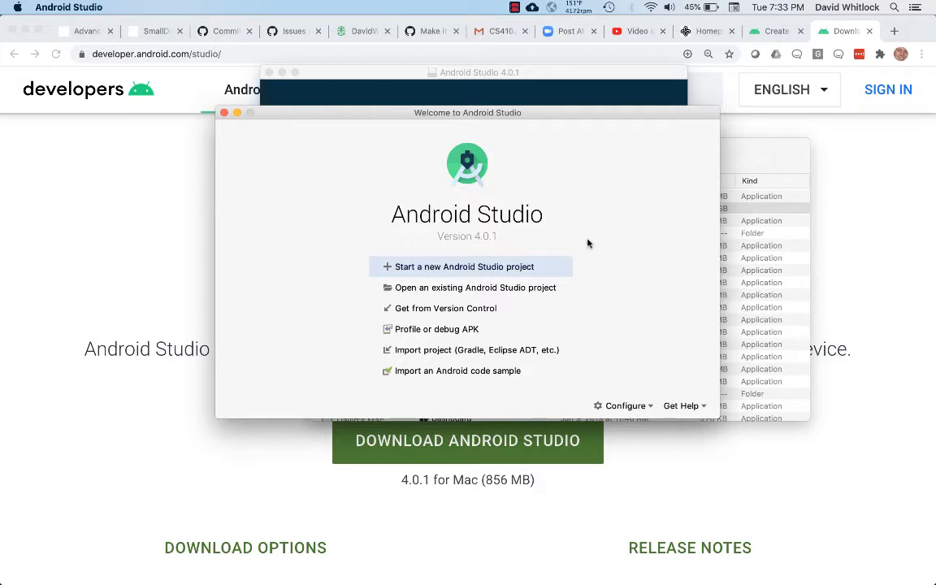
click(644, 408)
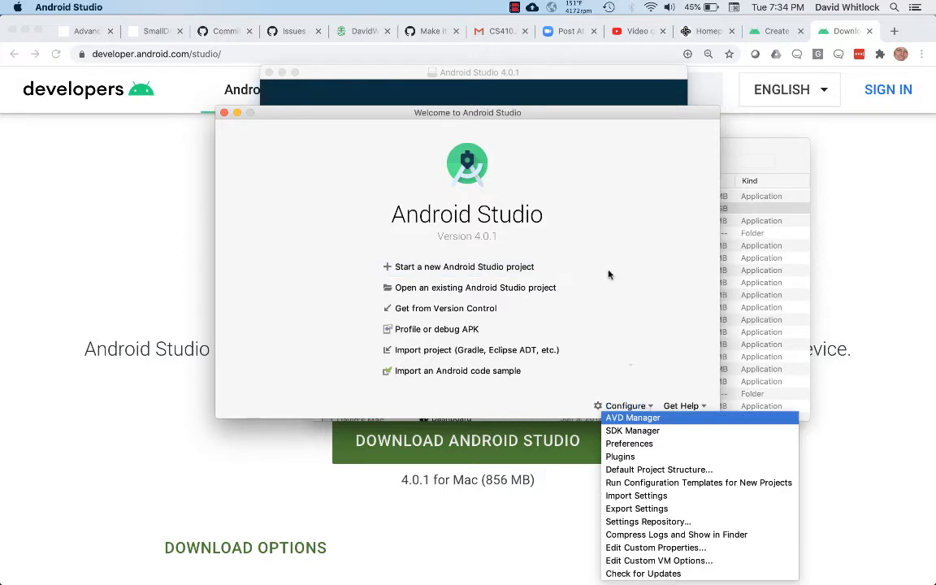
click(610, 243)
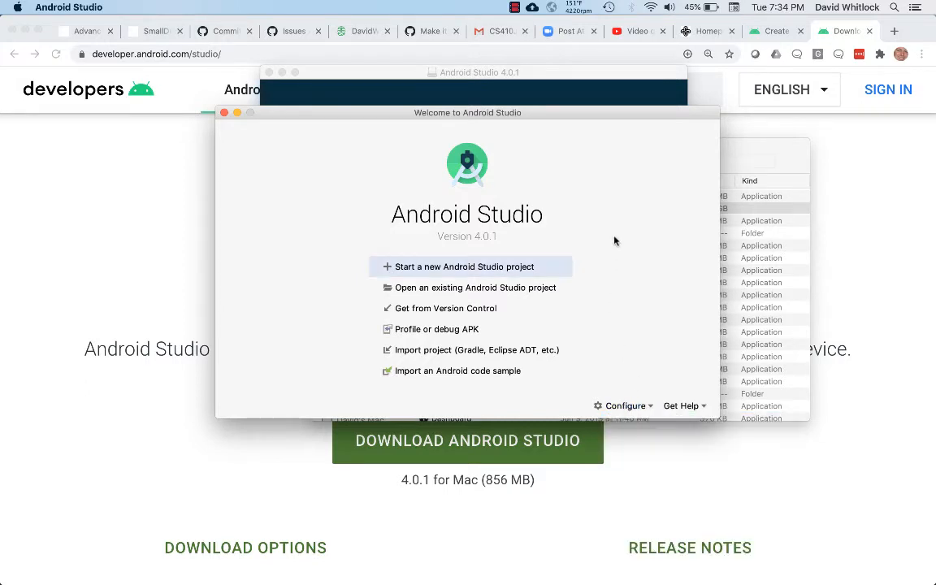
Step: Start a new Android Studio project and browse the available Phone and Tablet activity templates
click(483, 269)
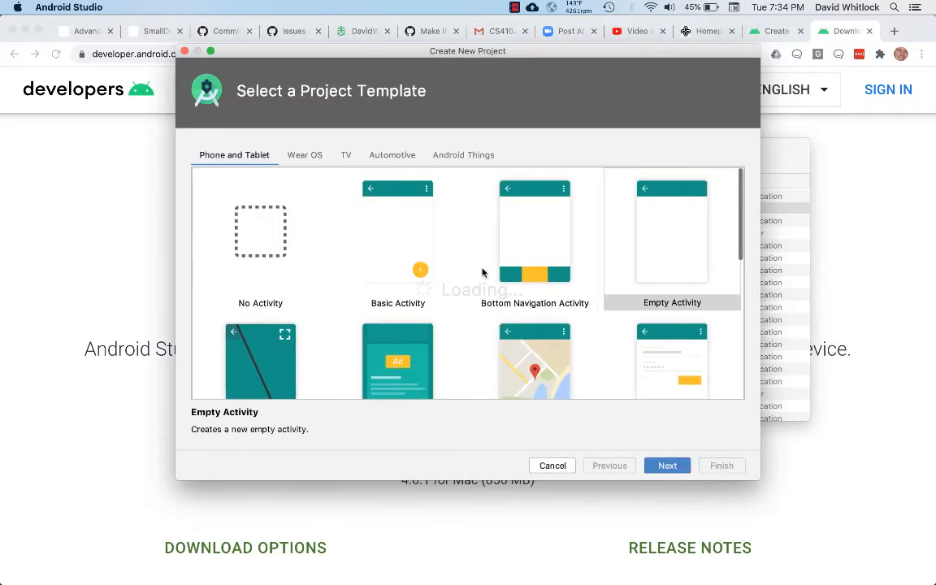
scroll(482, 272, down, 2)
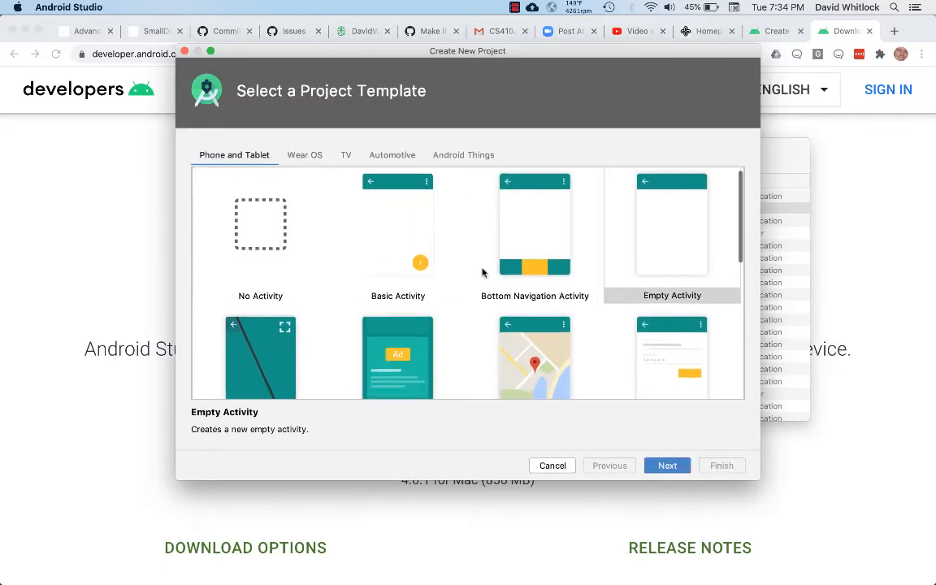
scroll(482, 273, down, 2)
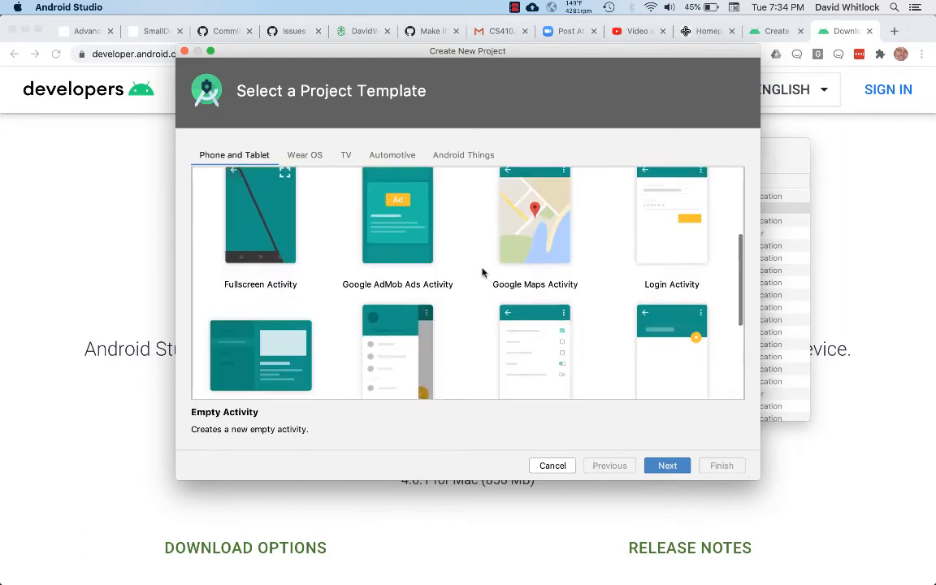
scroll(481, 272, up, 4)
scroll(482, 273, down, 4)
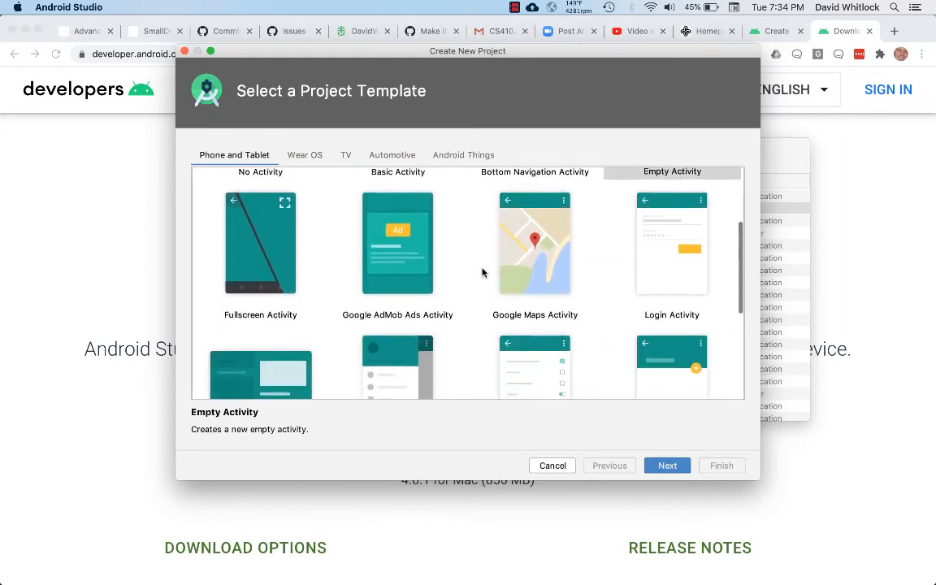
scroll(482, 272, up, 4)
scroll(482, 272, down, 2)
scroll(482, 272, down, 1)
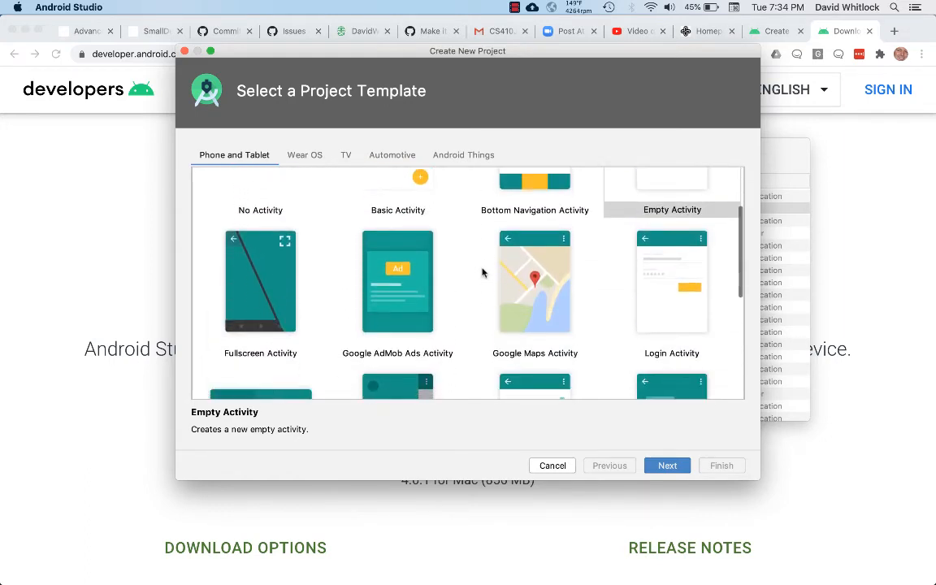
scroll(482, 272, up, 3)
scroll(482, 272, down, 5)
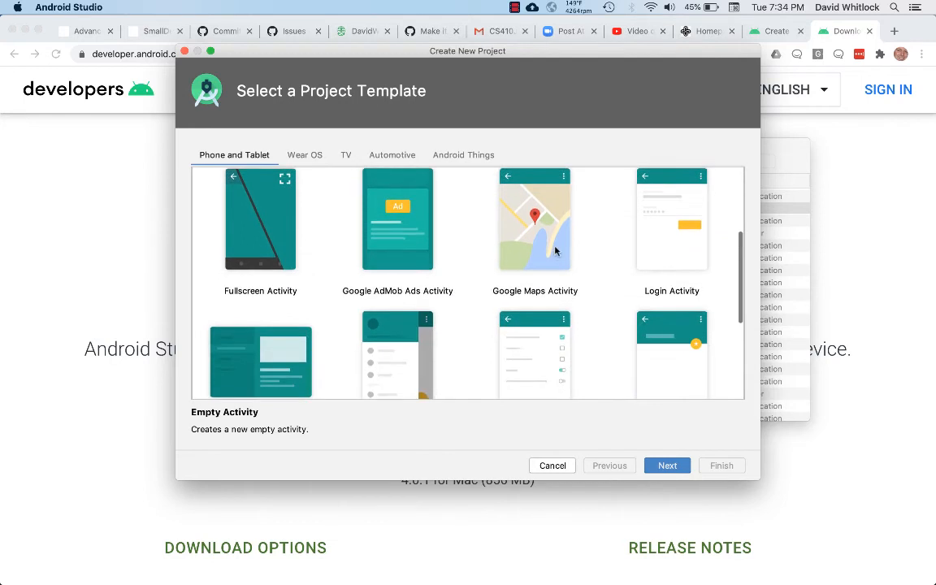
scroll(551, 254, down, 4)
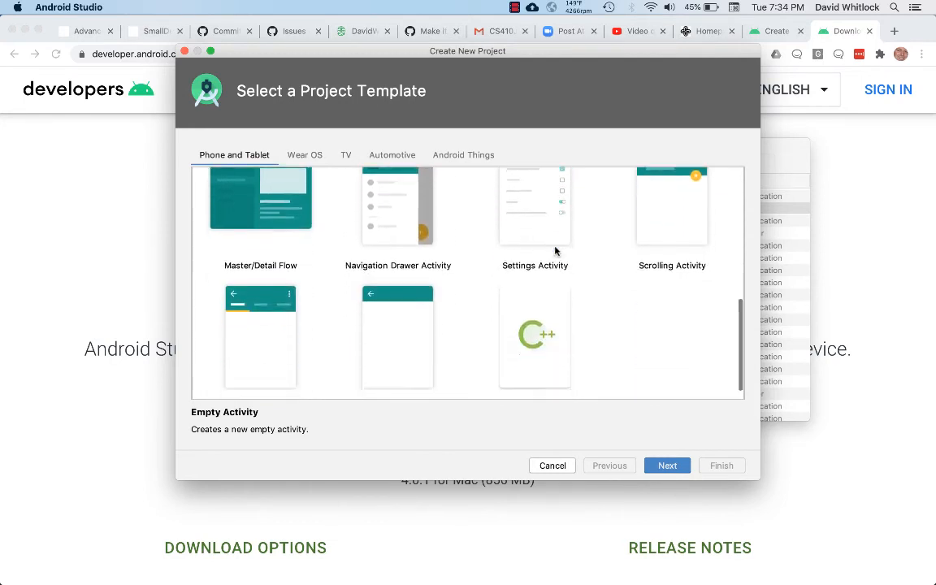
scroll(556, 251, up, 3)
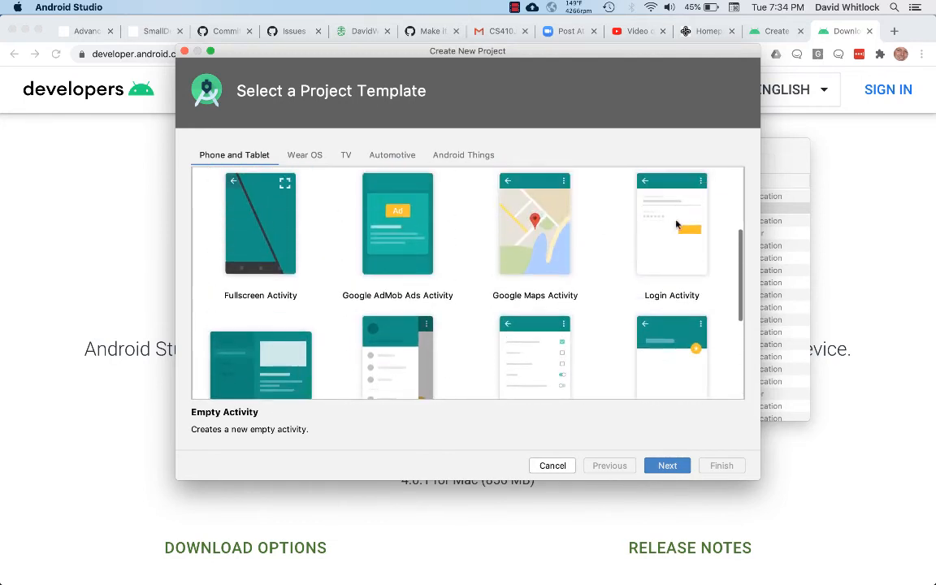
scroll(679, 220, up, 3)
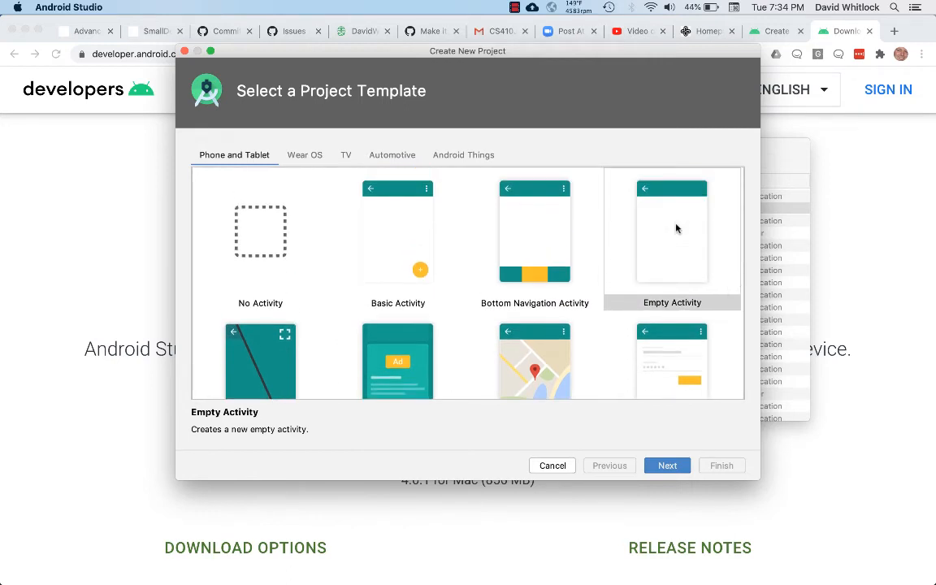
Step: Choose the Basic Activity template, name the project Phone Bill and check its package name
click(386, 234)
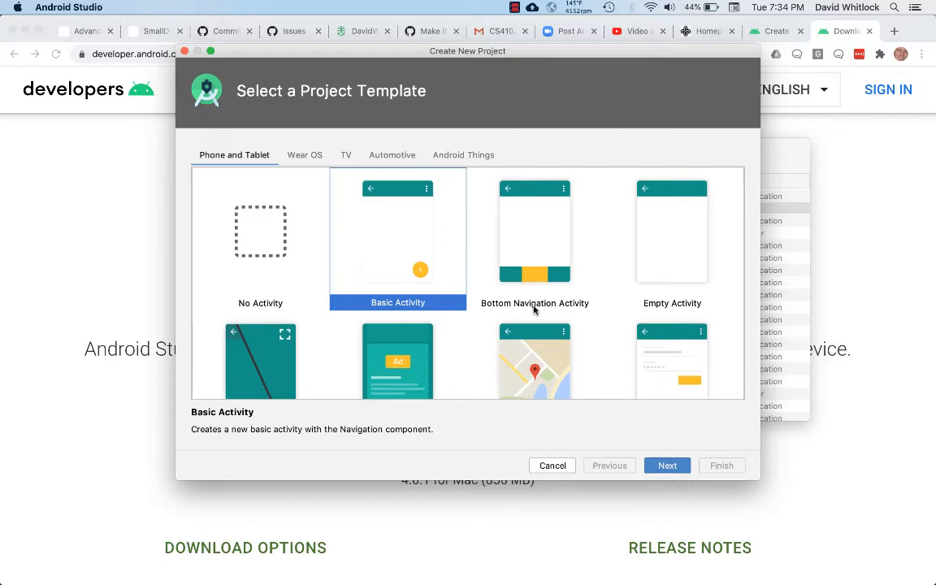
click(665, 466)
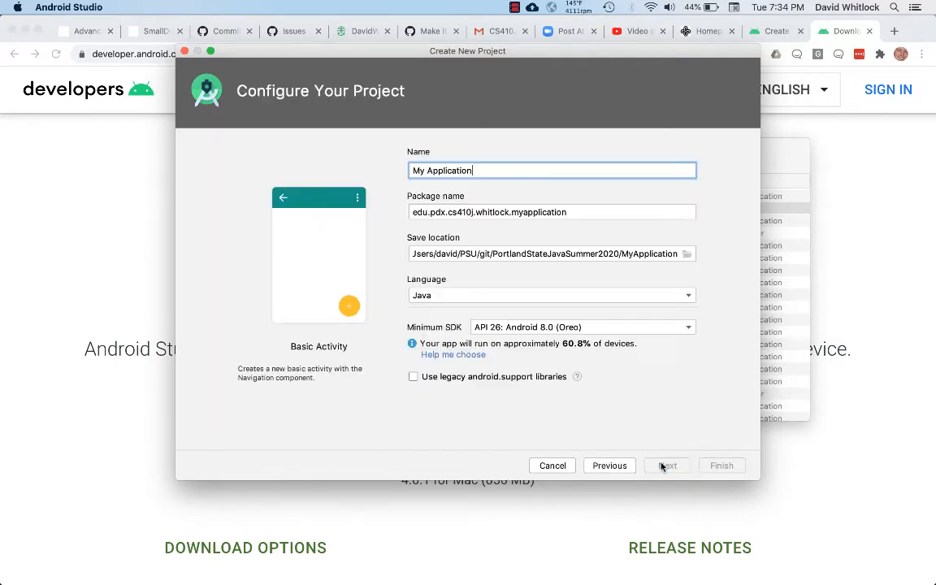
key(super+a)
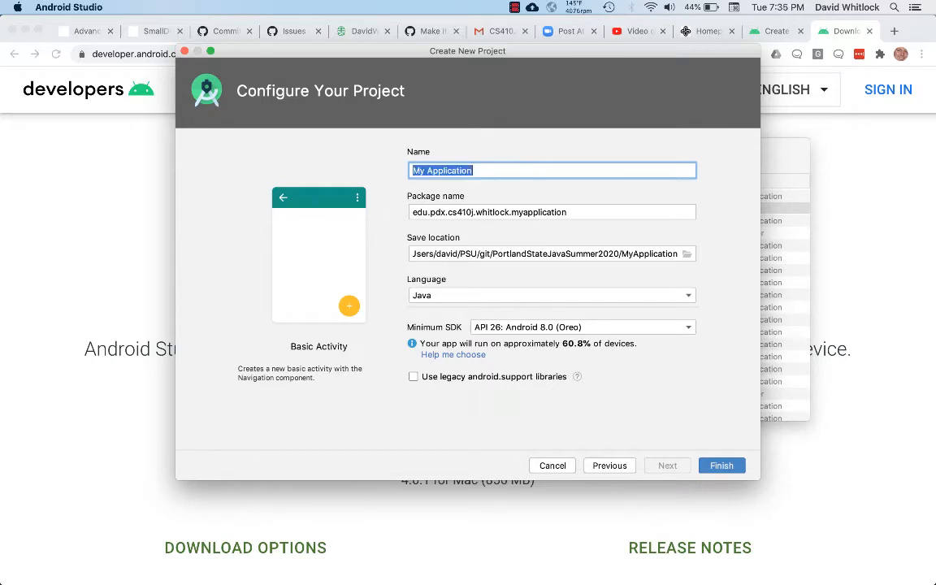
text(Phone Bill)
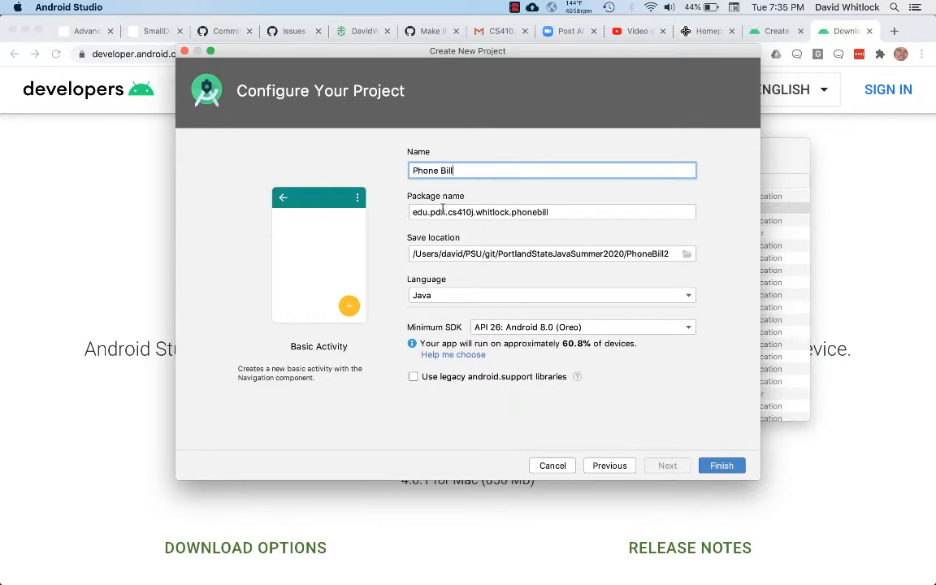
drag(410, 212, 508, 212)
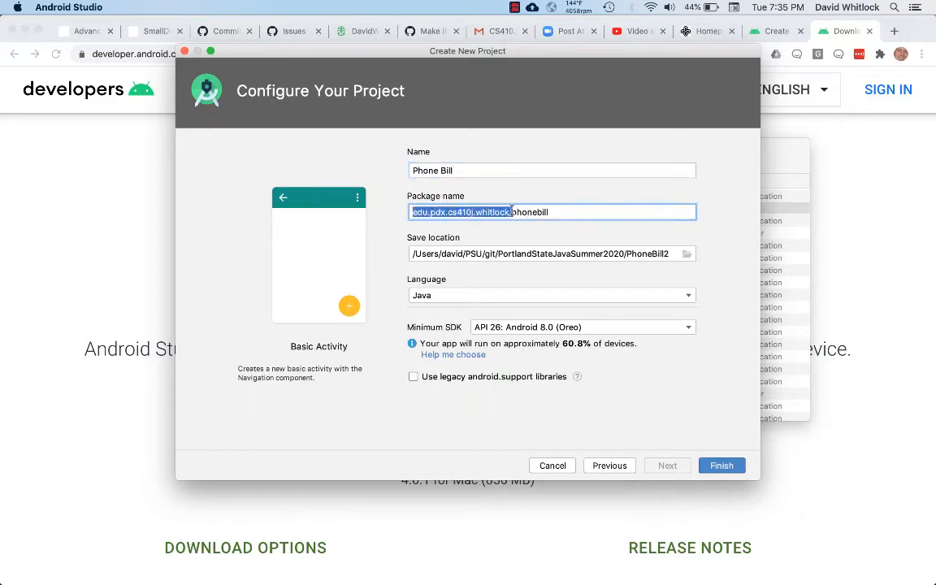
click(508, 212)
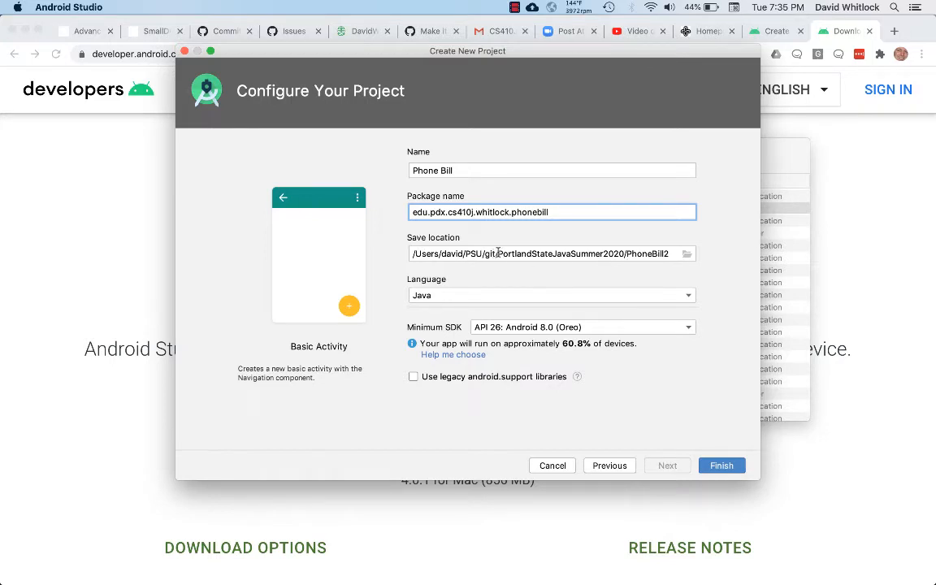
Step: Change the project folder at the end of the save location to phonebill-android
double_click(644, 254)
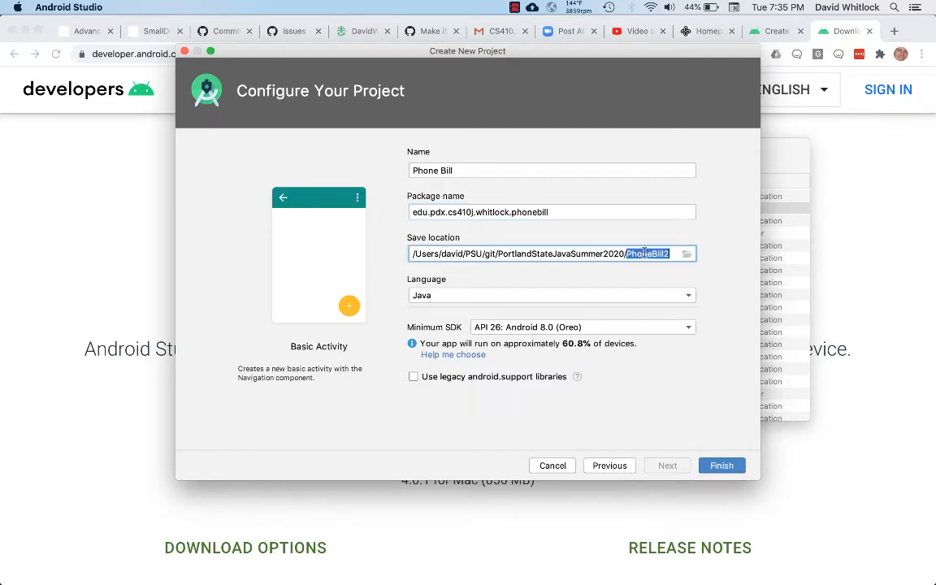
text(phonebill)
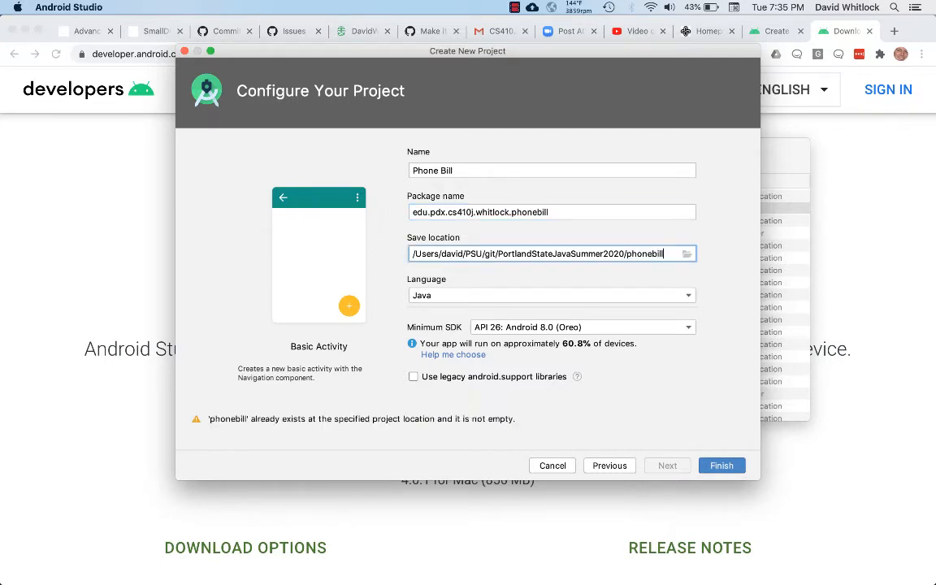
text(-andr)
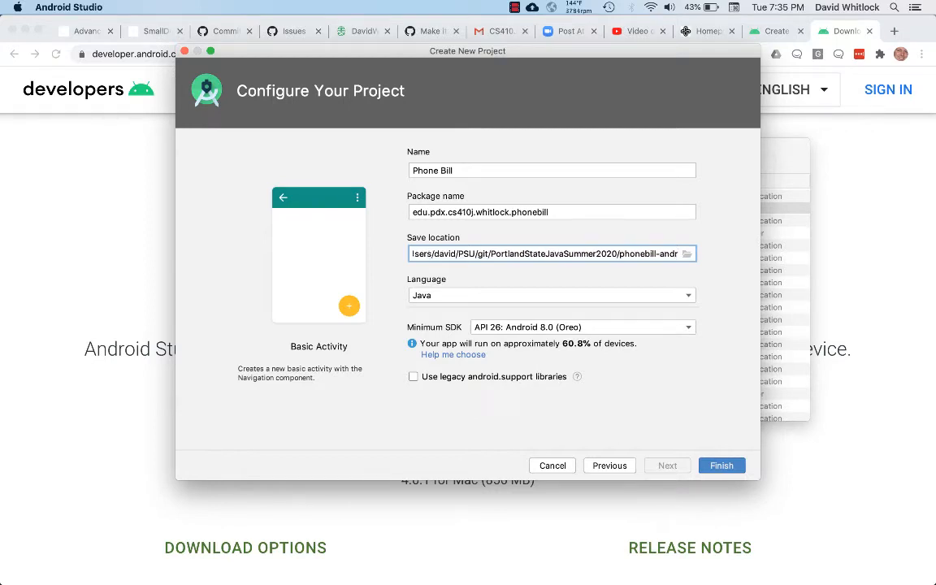
text(oi)
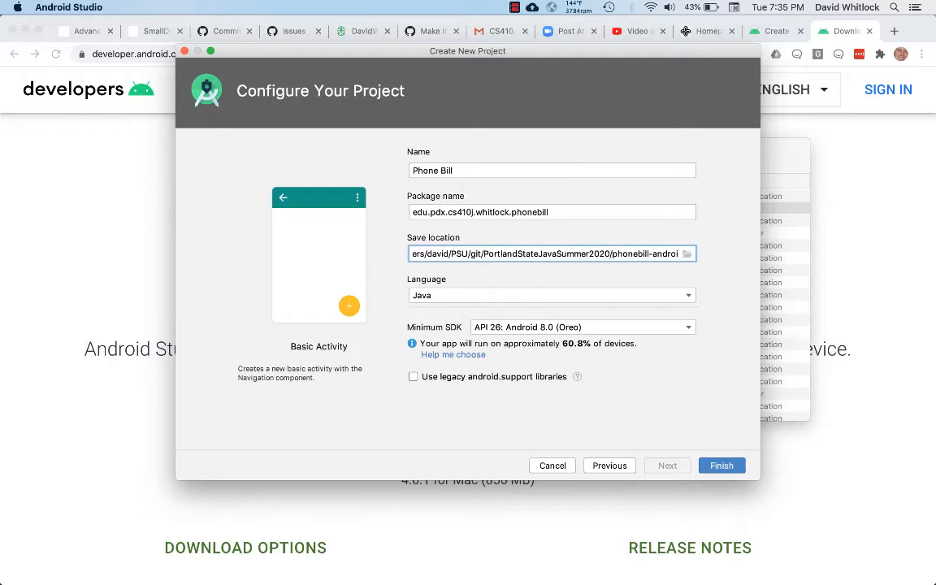
text(d)
Step: Create the project with Java as the language and API 26: Android 8.0 (Oreo) as the minimum SDK, dismissing the startup tip
click(690, 295)
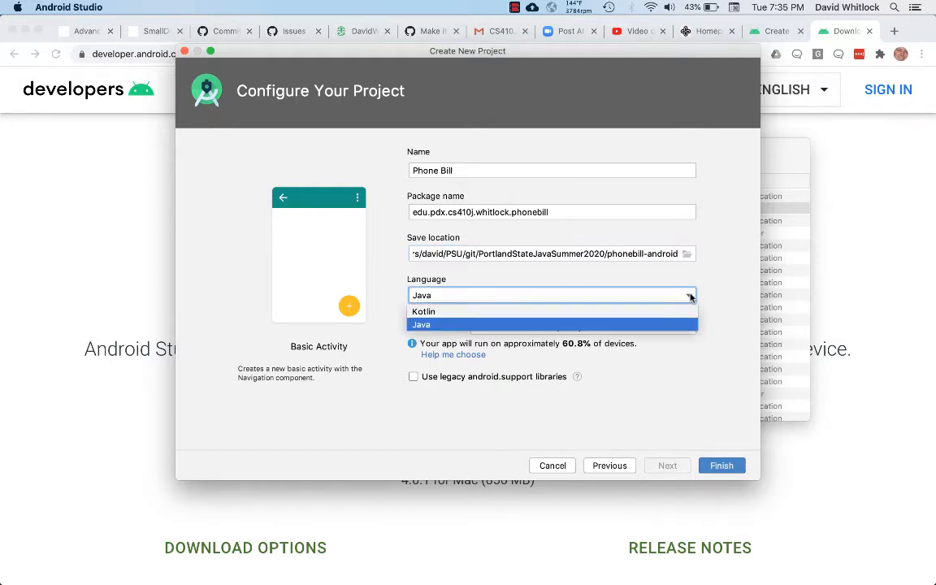
click(546, 325)
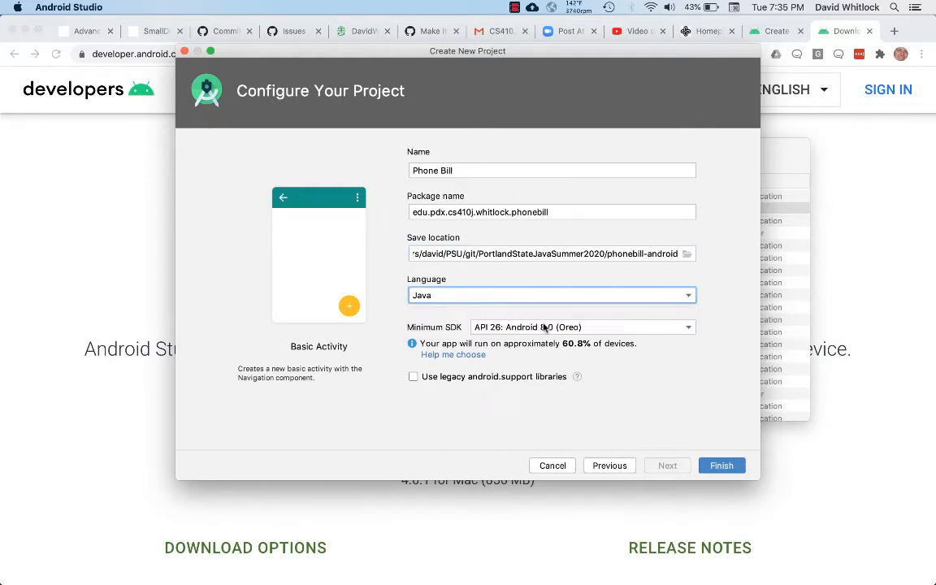
click(690, 328)
scroll(652, 360, up, 5)
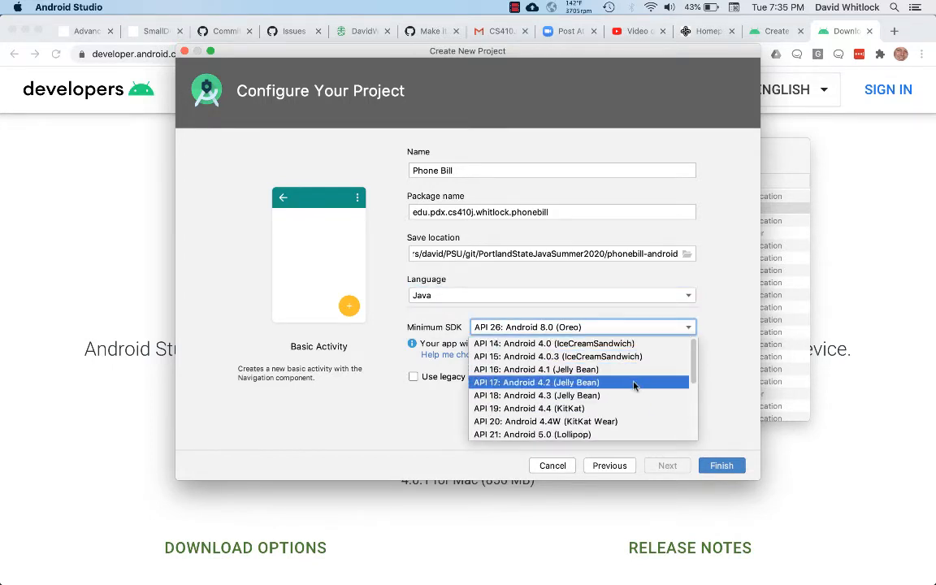
scroll(635, 387, down, 3)
scroll(635, 387, down, 2)
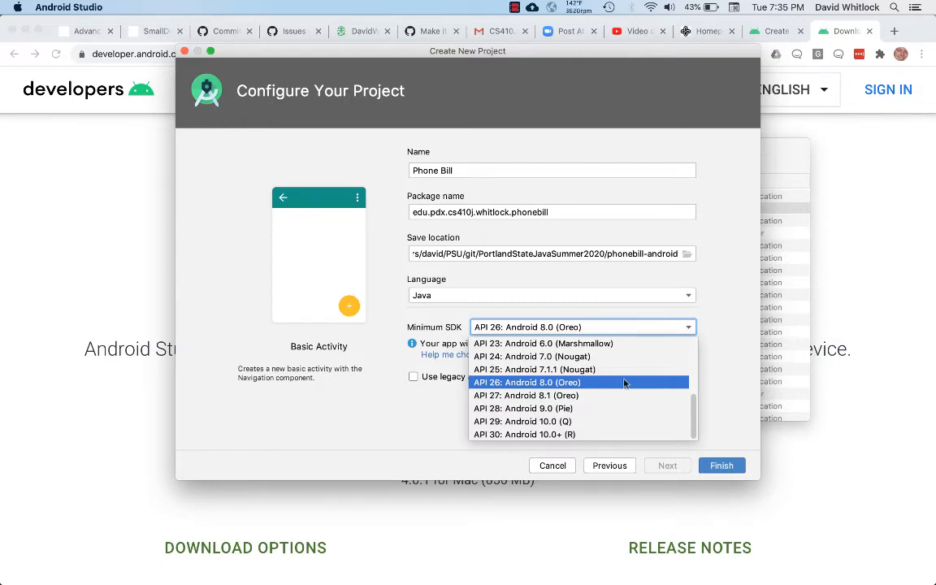
click(626, 387)
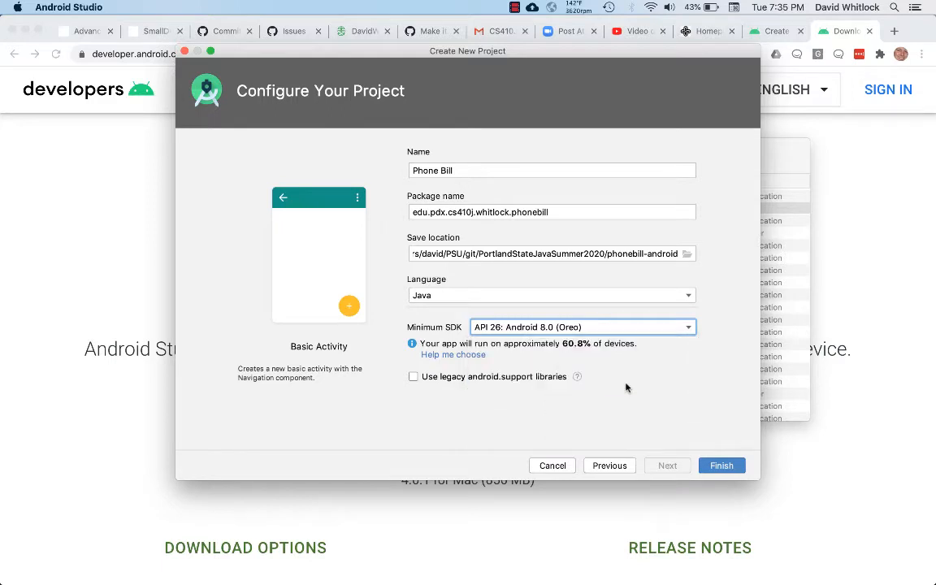
click(722, 467)
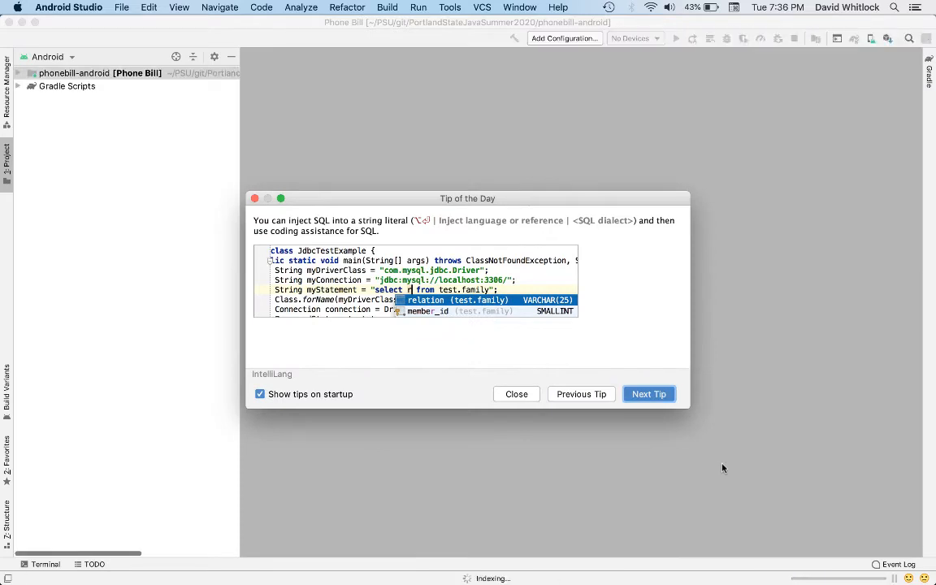
click(509, 394)
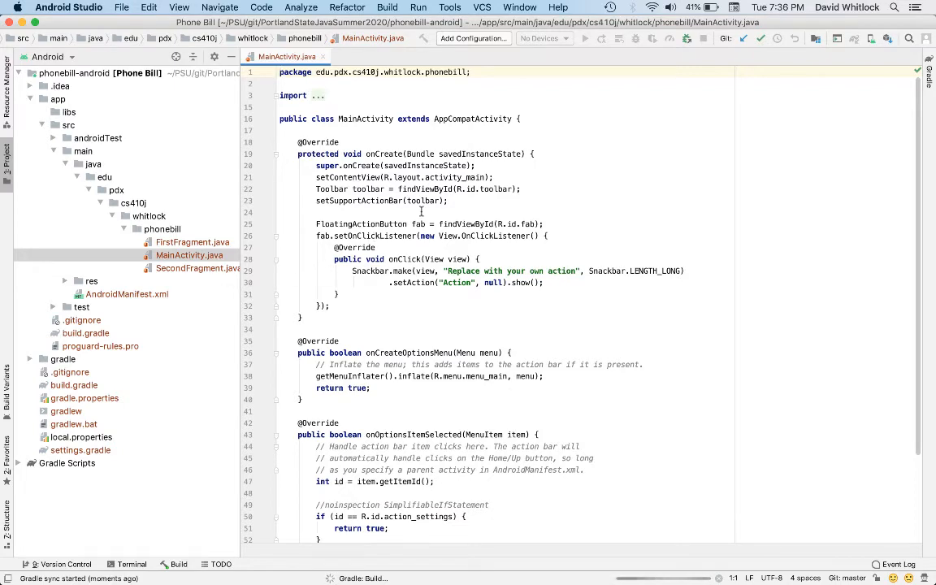
Step: Examine MainActivity.java and the app's manifests and java folders, including the main, androidTest and test packages
scroll(421, 212, down, 3)
scroll(421, 212, up, 3)
click(69, 58)
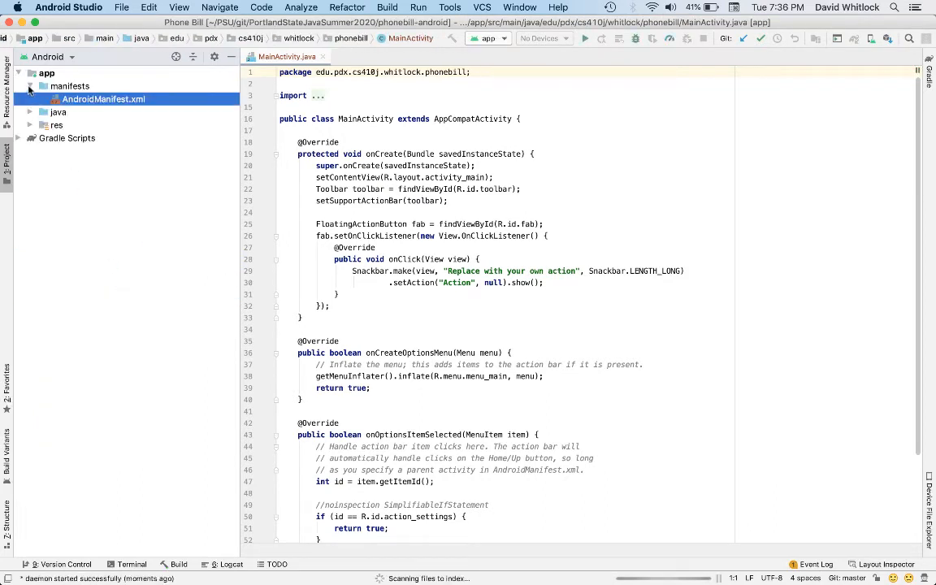
click(30, 86)
click(30, 98)
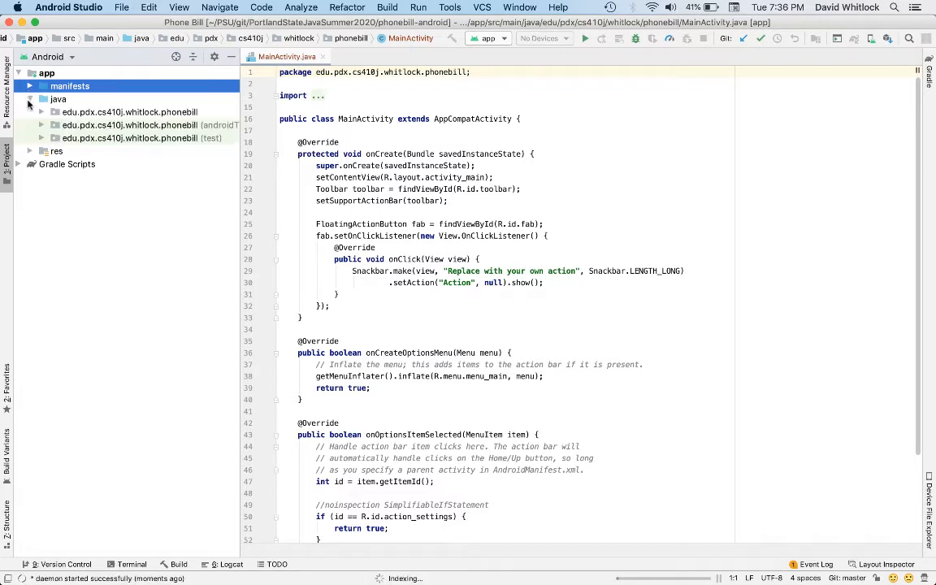
click(30, 99)
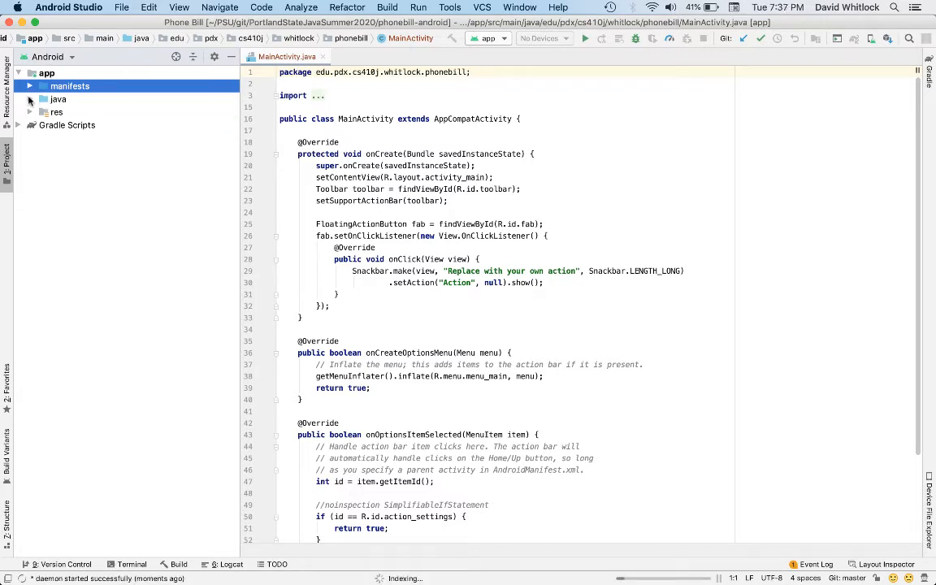
click(31, 98)
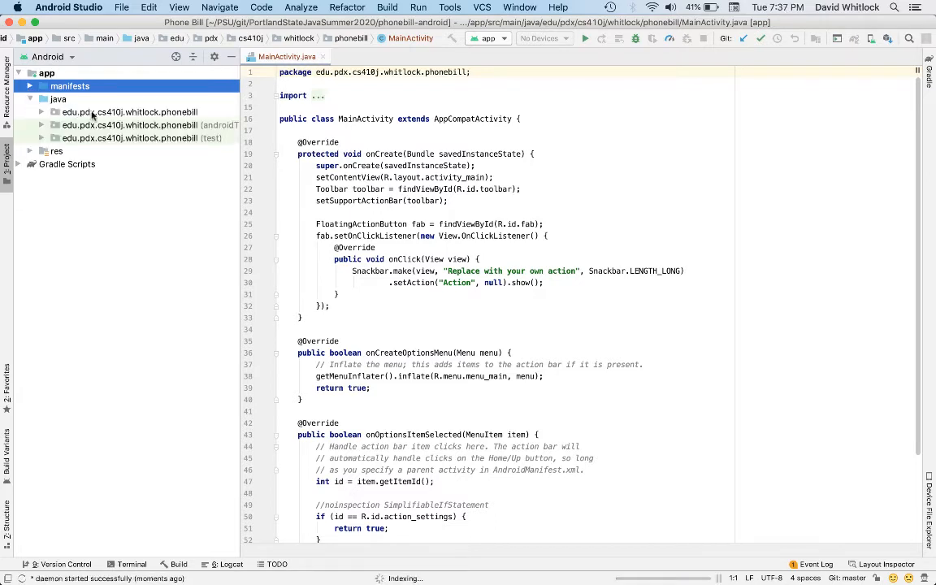
click(41, 112)
click(39, 113)
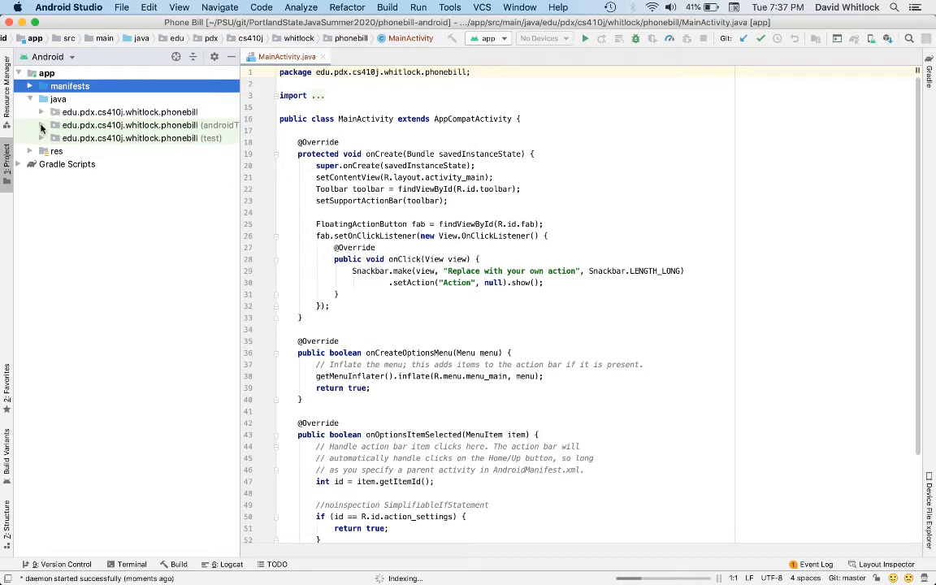
click(41, 125)
click(41, 125)
click(39, 139)
click(41, 138)
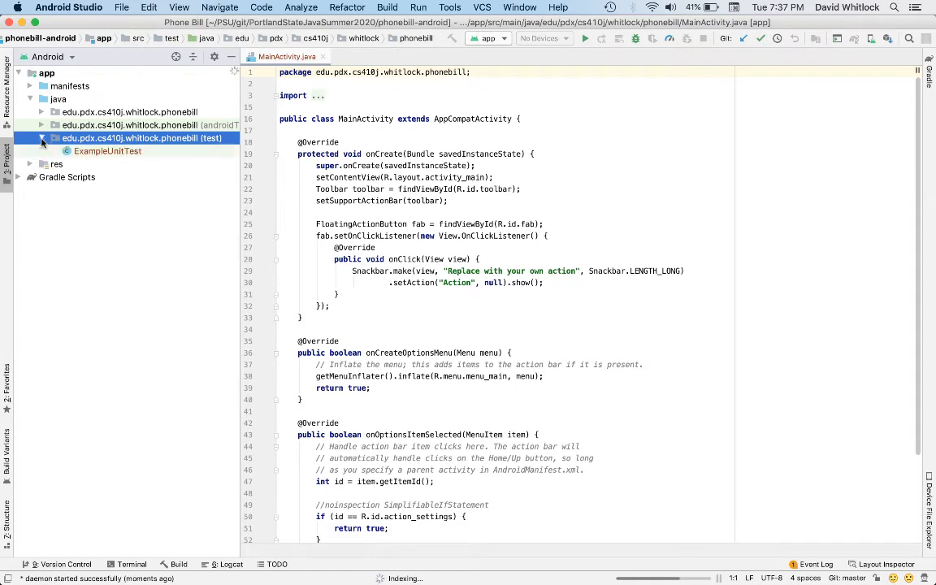
Step: Open the activity_main.xml layout from the app's res resources
click(29, 164)
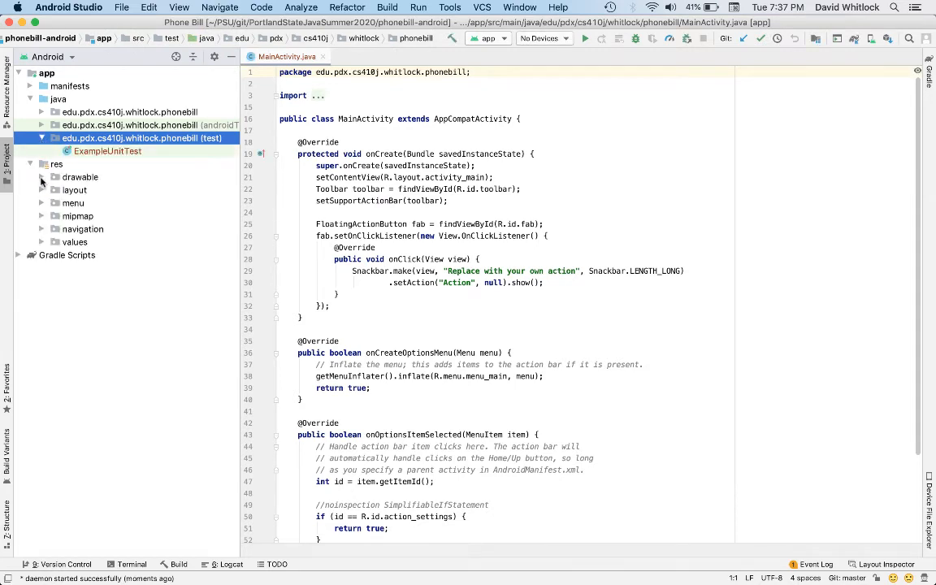
click(41, 189)
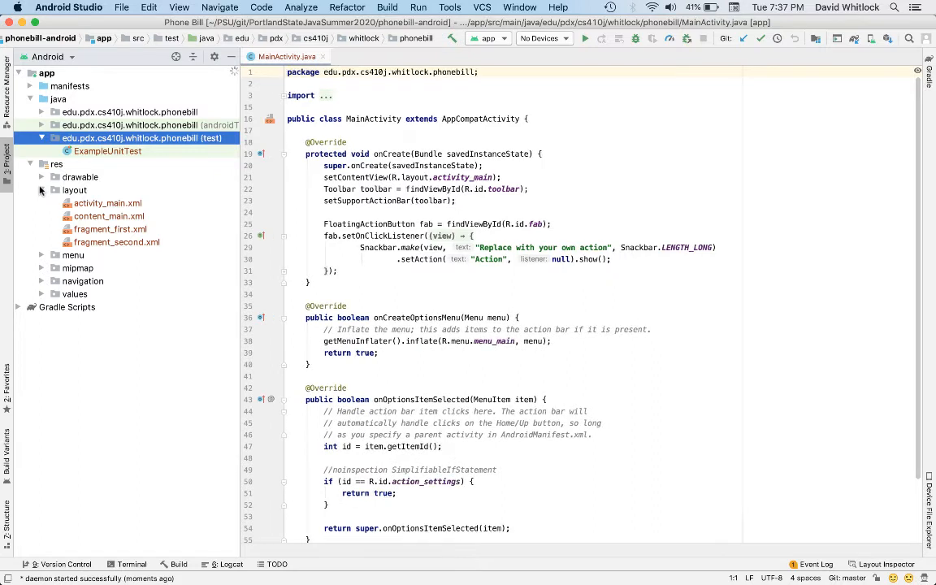
click(105, 204)
double_click(104, 204)
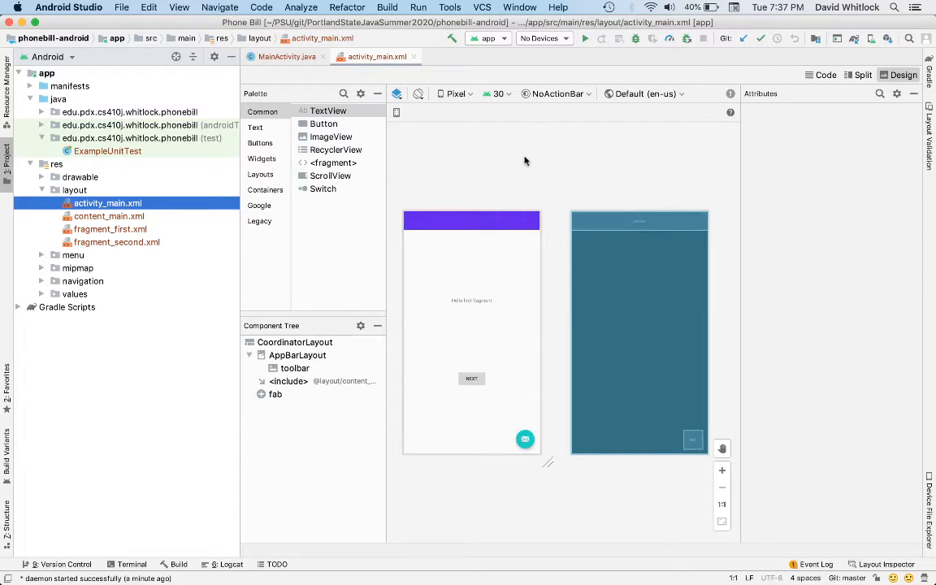
Step: Examine activity_main.xml in its code, split and design views, including the included content_main layout
click(472, 285)
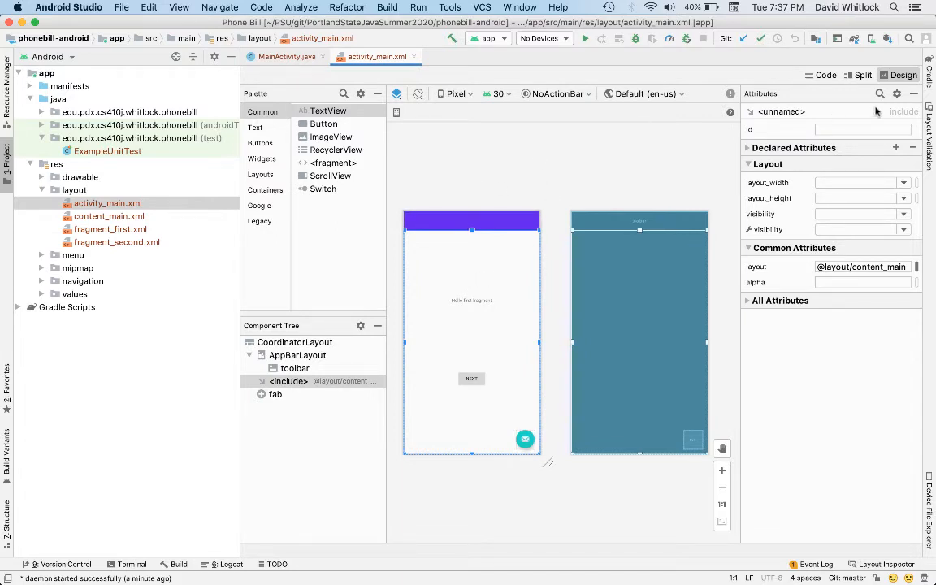
click(817, 74)
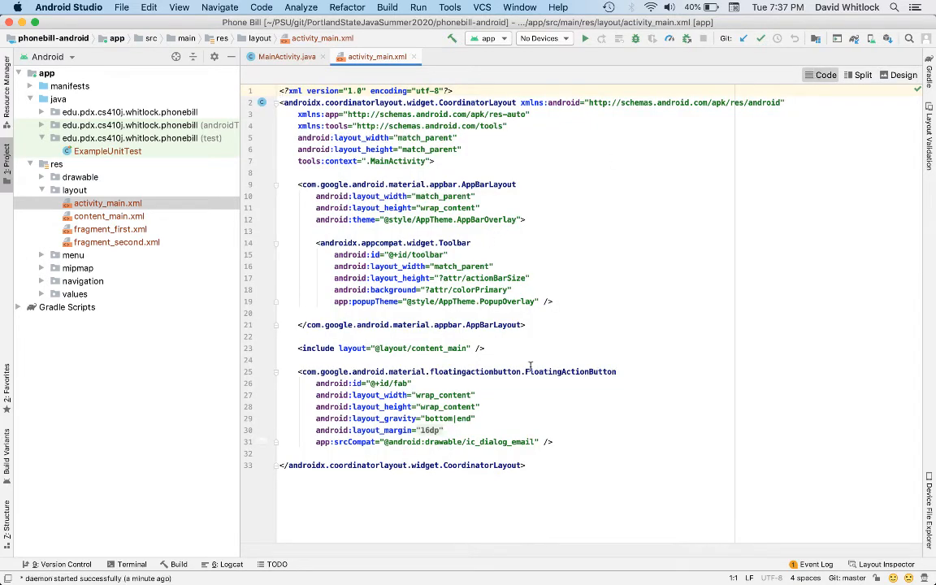
click(864, 75)
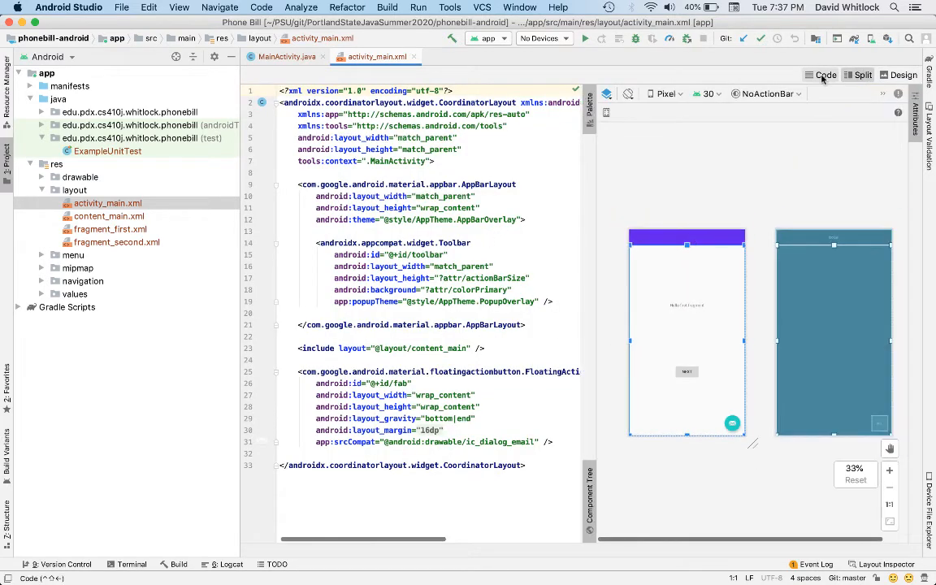
click(906, 75)
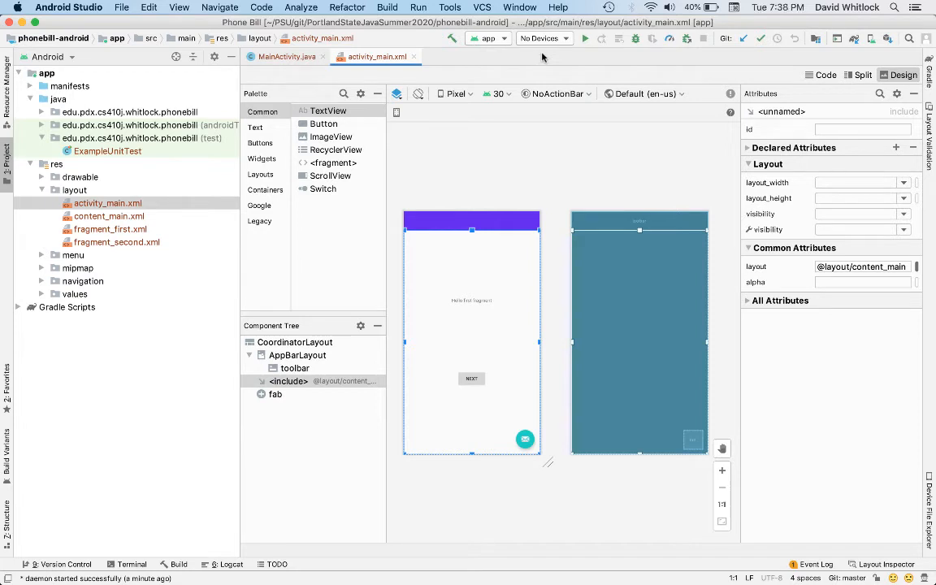
Step: Try to run the app and begin a new virtual device using the Pixel 2 phone hardware definition
click(584, 39)
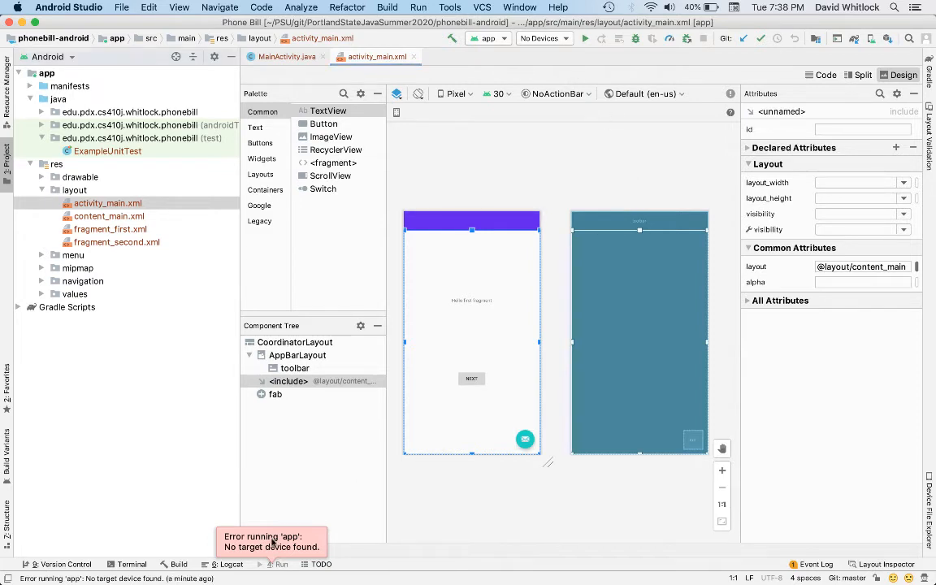
click(872, 42)
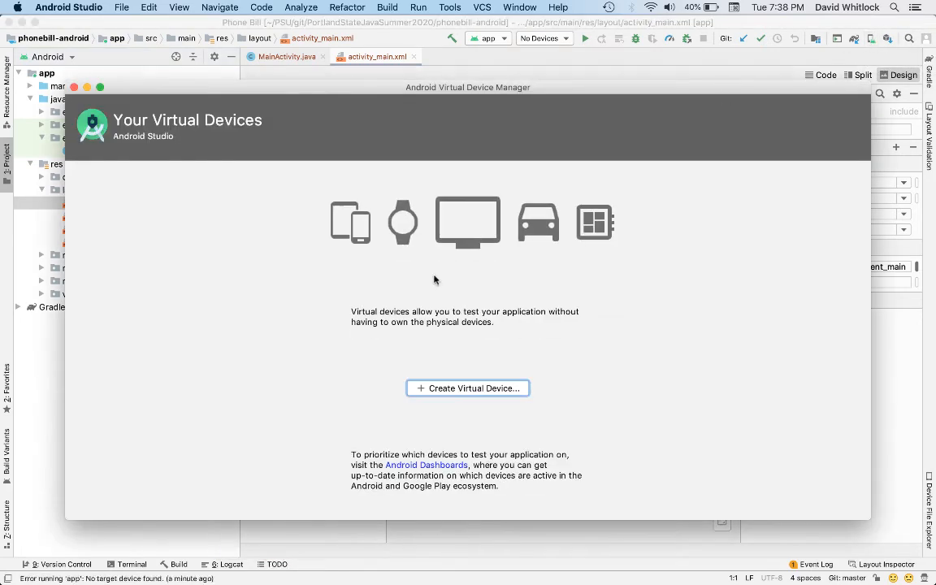
click(443, 390)
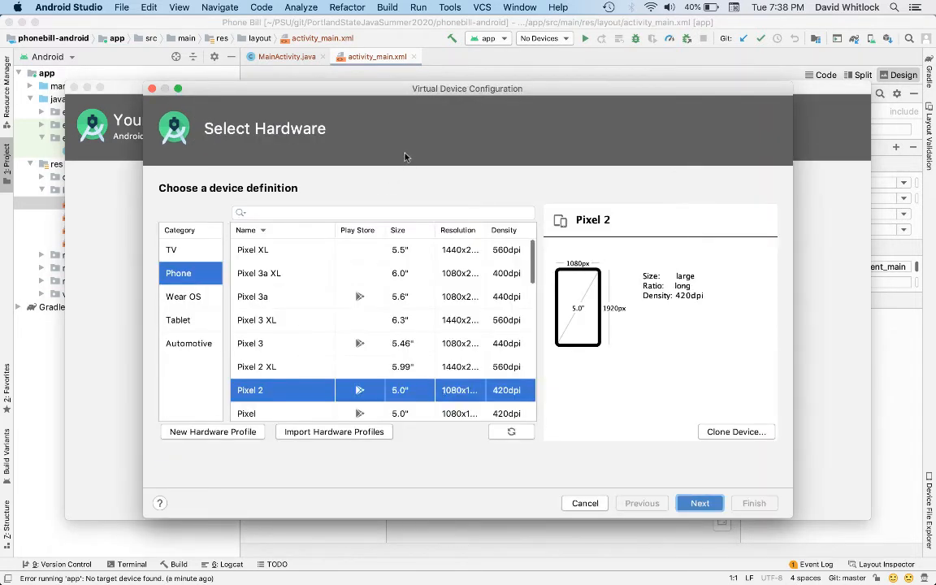
click(512, 433)
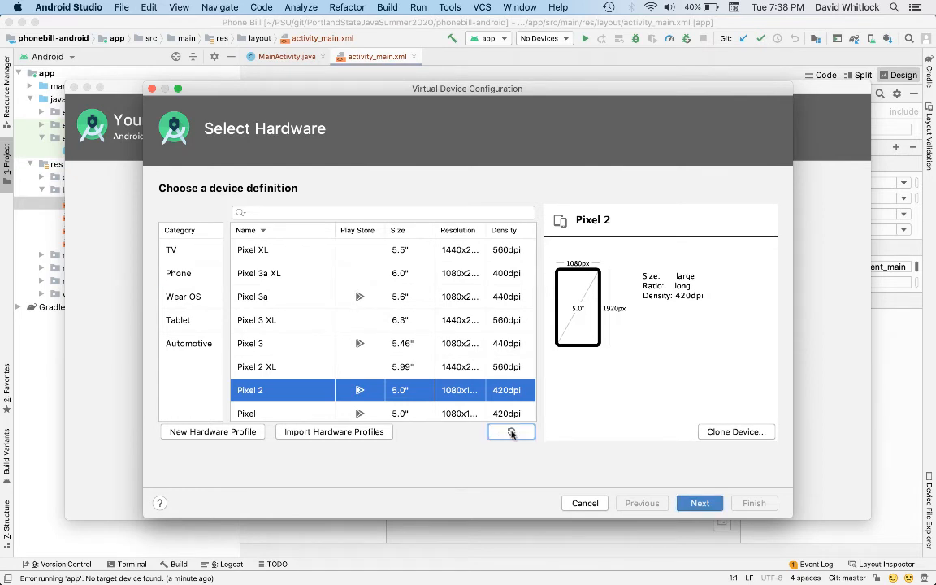
scroll(383, 324, down, 5)
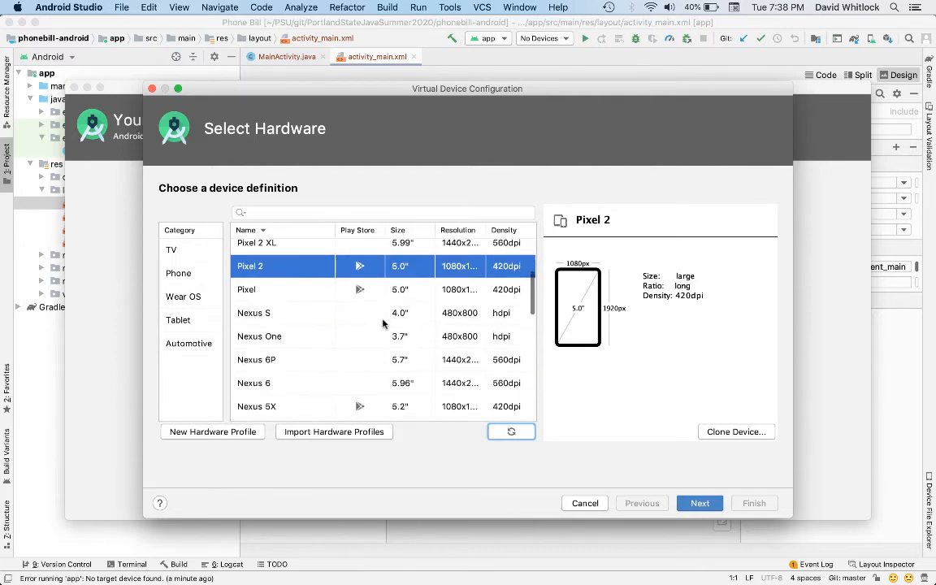
scroll(383, 324, up, 4)
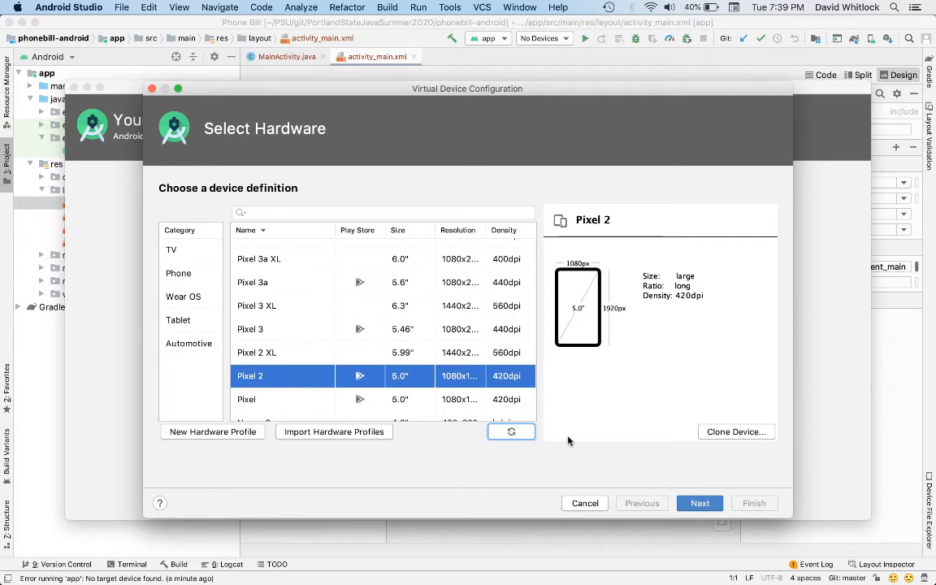
click(695, 504)
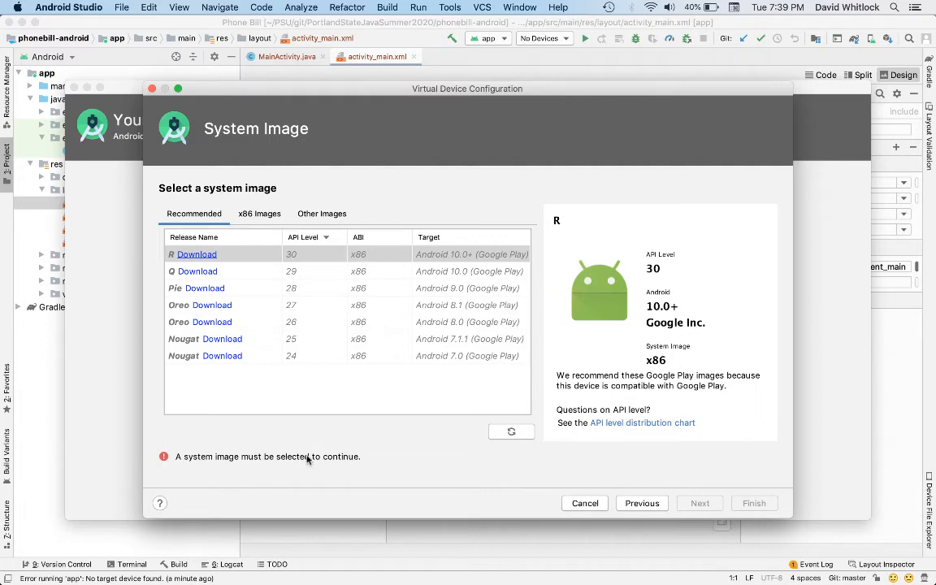
Step: Download and install the R system image (API level 30, x86, Google Play), accepting its license agreement
click(197, 255)
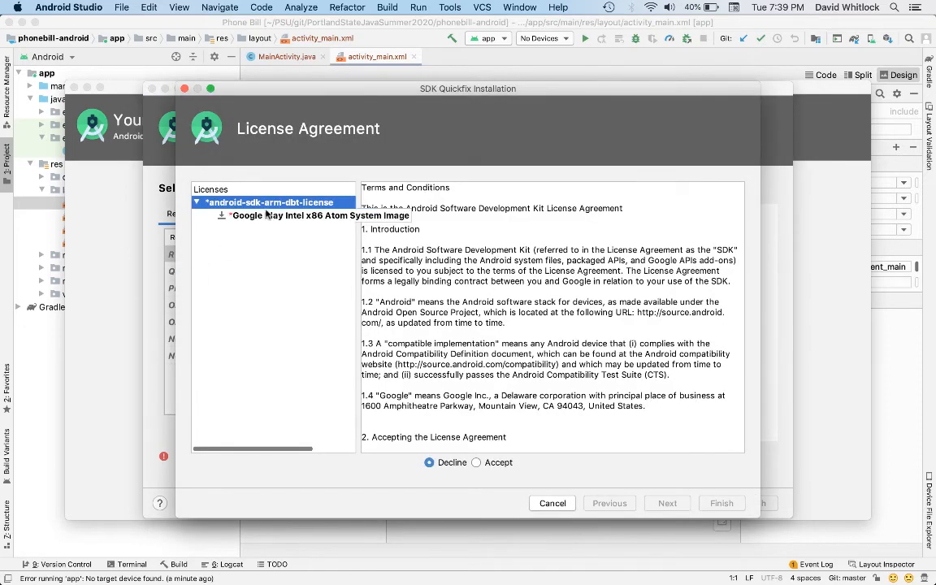
click(477, 463)
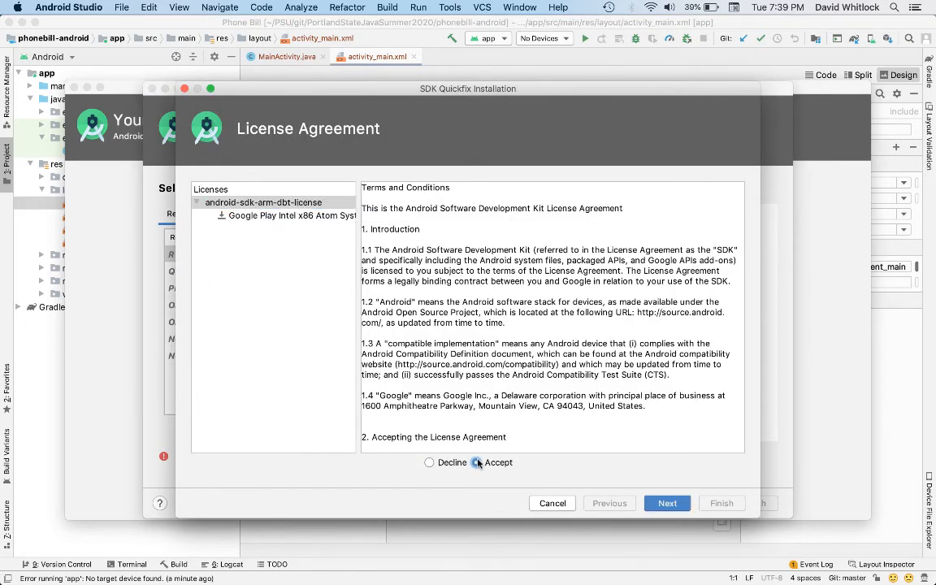
scroll(521, 366, down, 15)
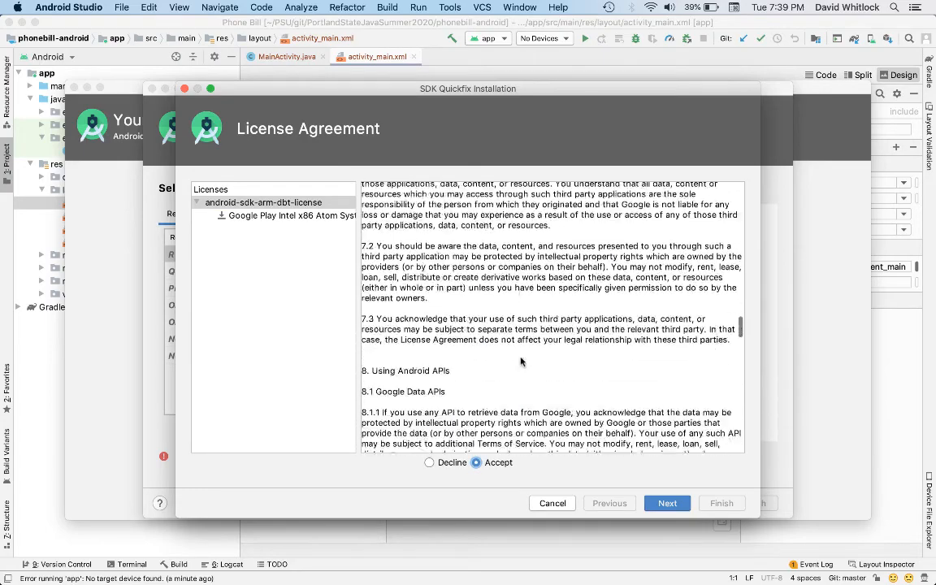
scroll(521, 362, down, 15)
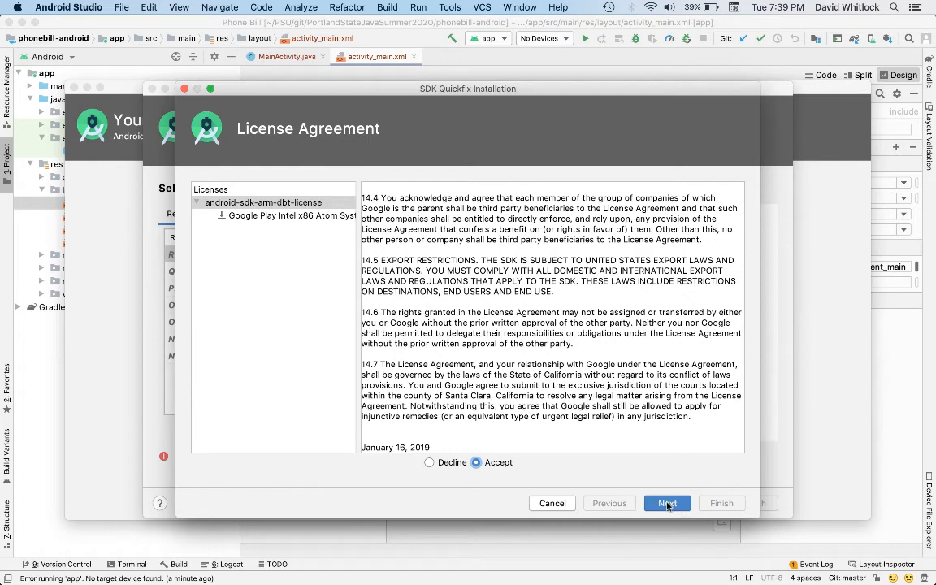
click(668, 505)
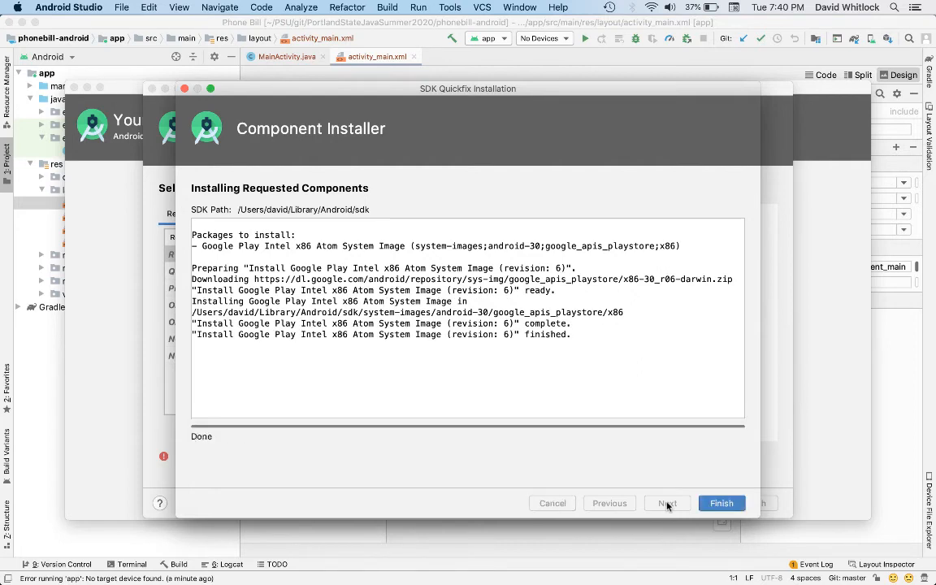
click(719, 503)
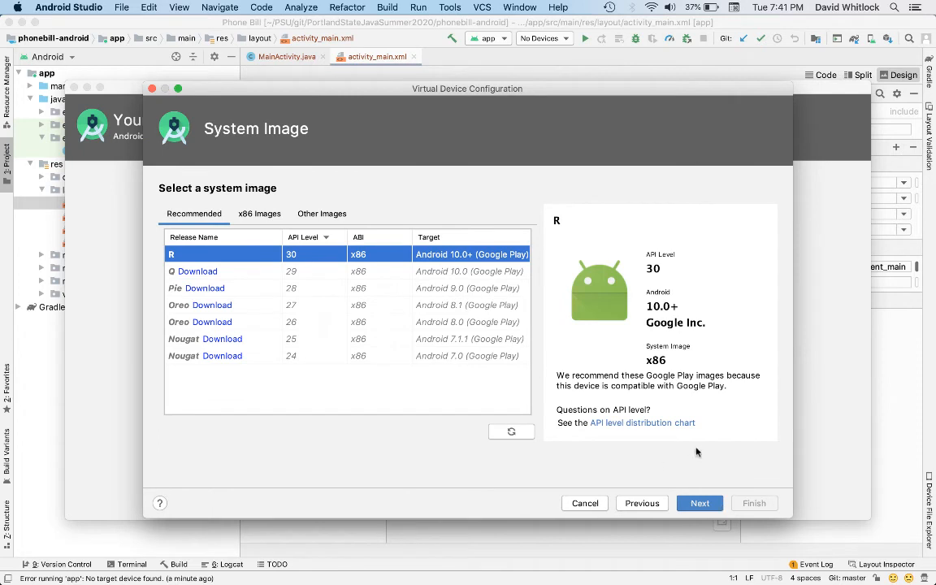
Step: Create the virtual device as Pixel 2 API 30 with the R image and default settings, reviewing its advanced settings
click(696, 504)
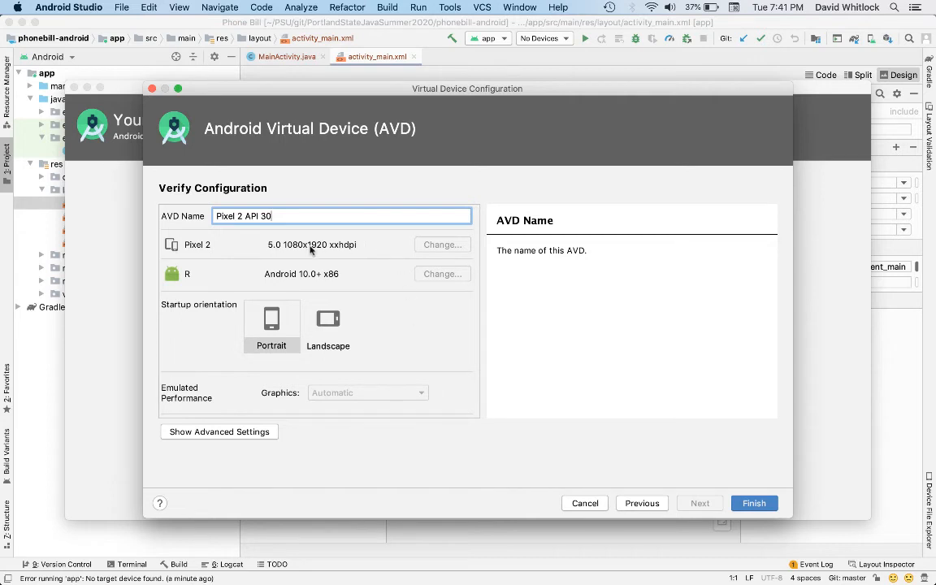
click(242, 433)
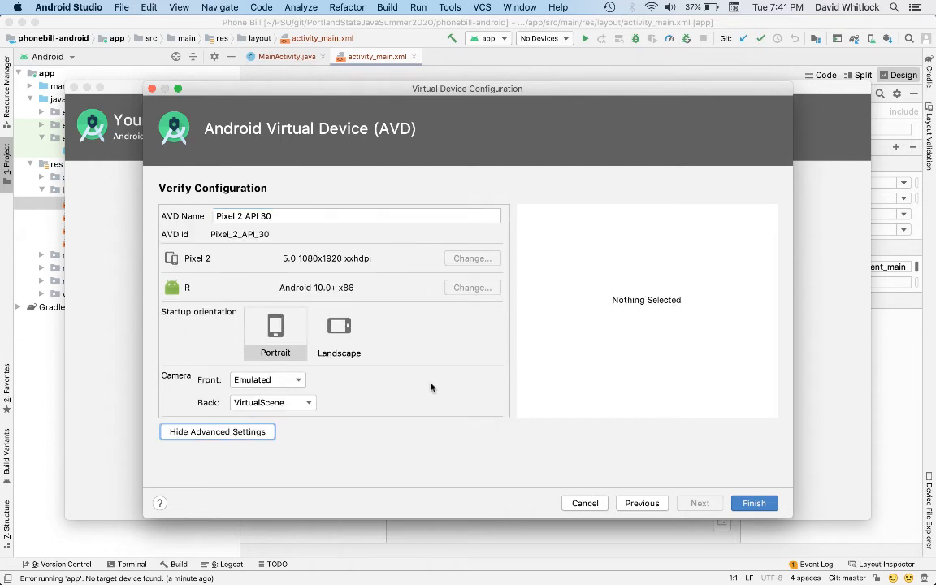
click(752, 504)
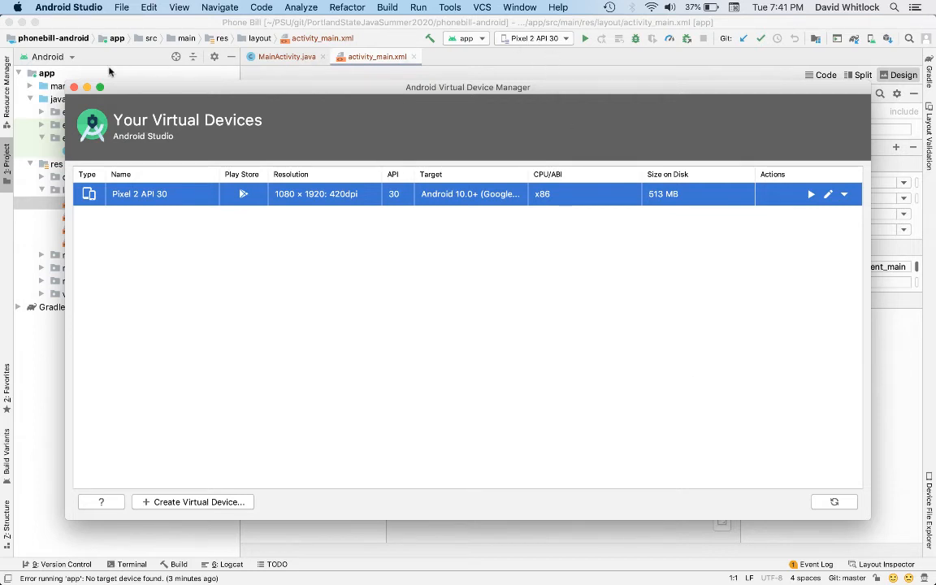
click(74, 87)
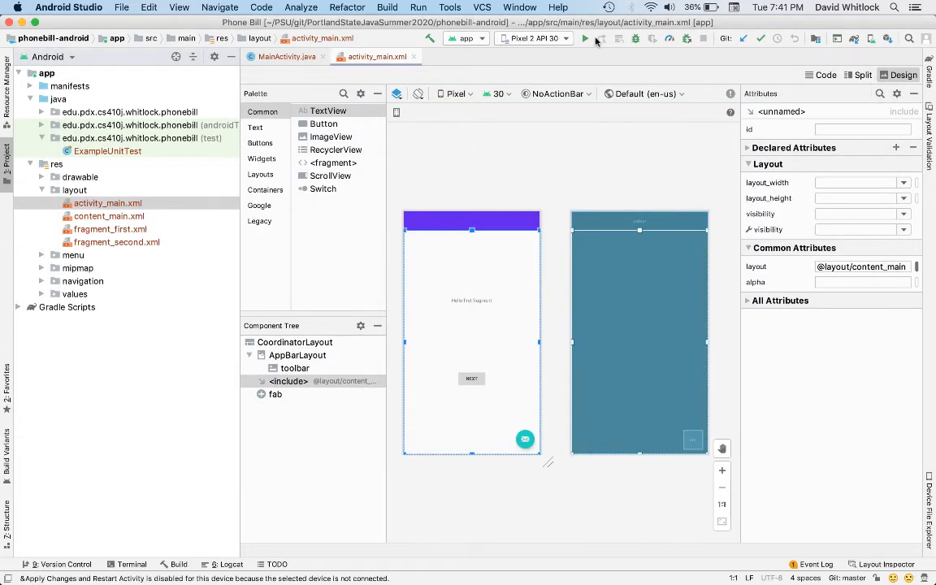
Step: Run the app on the Pixel 2 API 30 emulator, viewing the emulator's extended controls while it boots
click(586, 38)
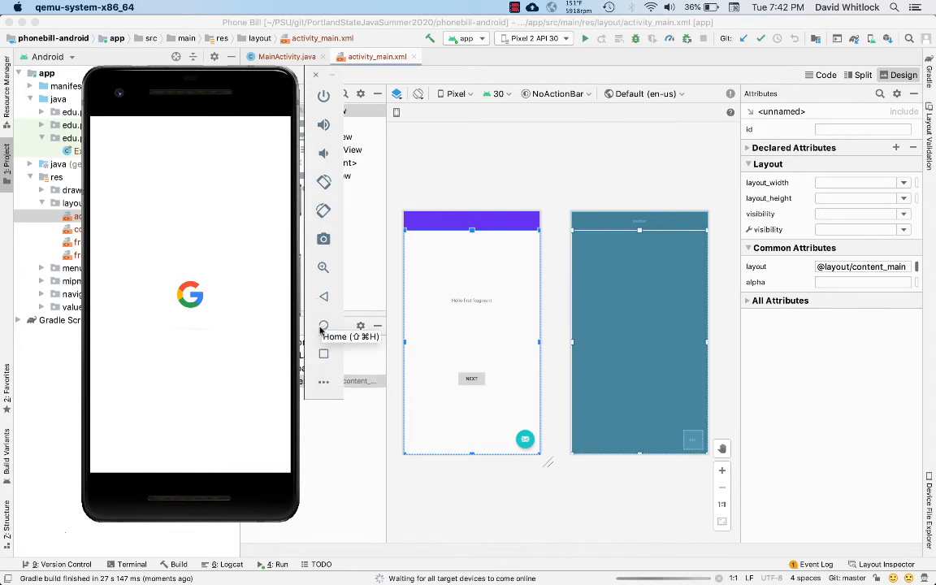
click(321, 382)
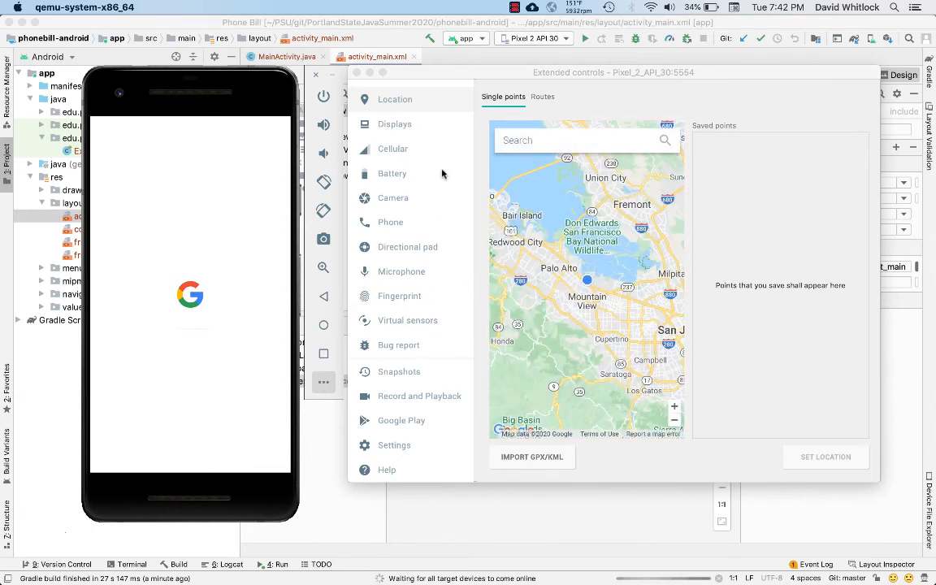
click(357, 73)
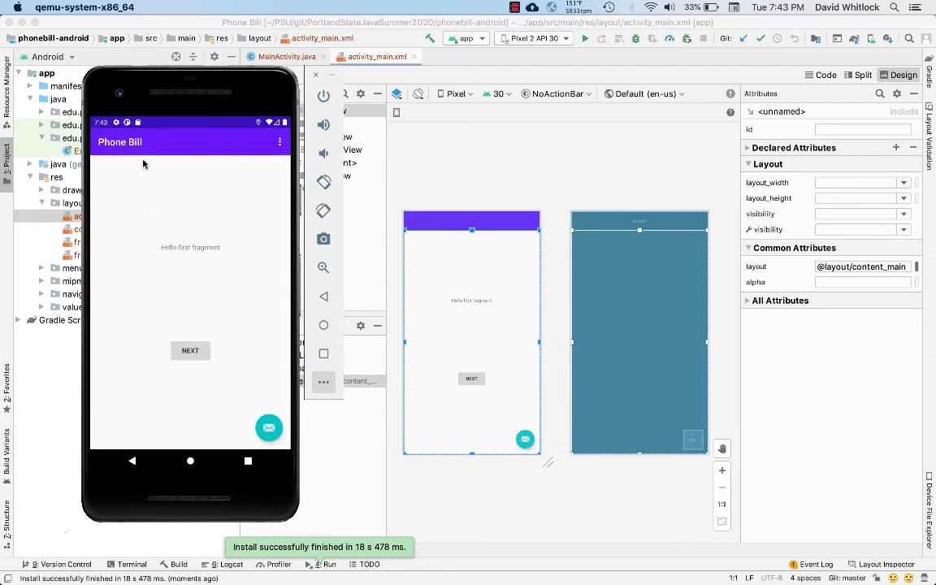
Step: Try out the running Phone Bill app's Settings item, Next and Previous buttons, mail button and back navigation
click(280, 143)
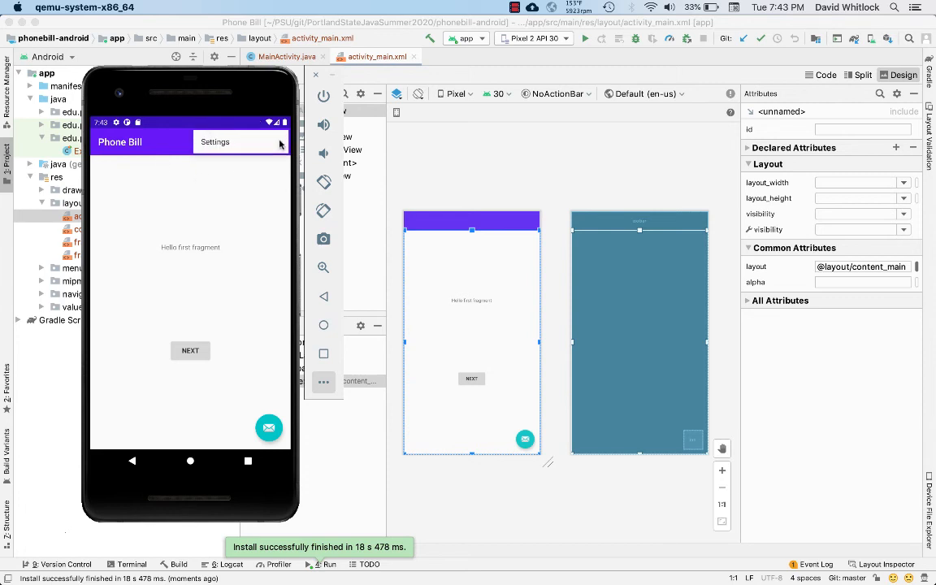
click(226, 144)
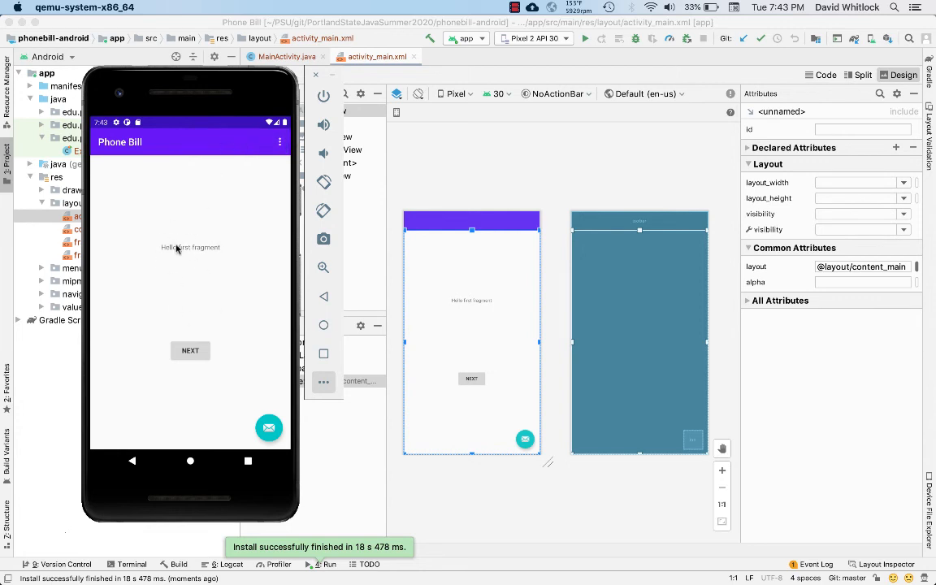
click(191, 351)
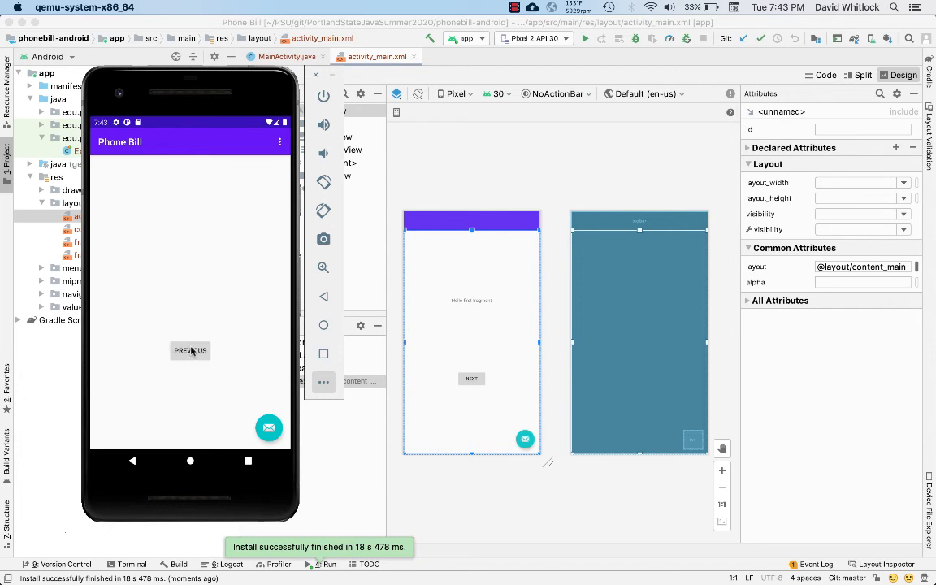
click(191, 350)
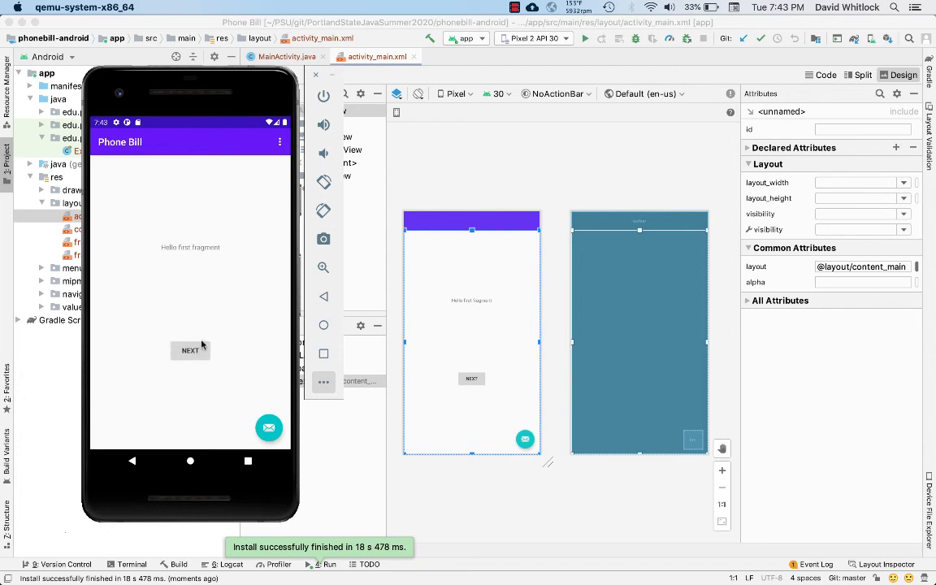
click(269, 430)
click(267, 426)
click(132, 462)
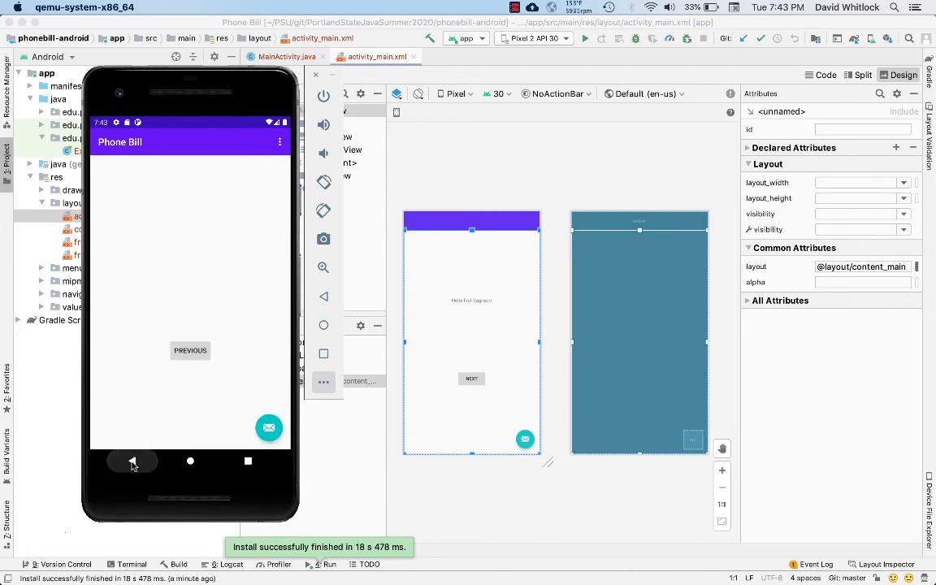
click(132, 461)
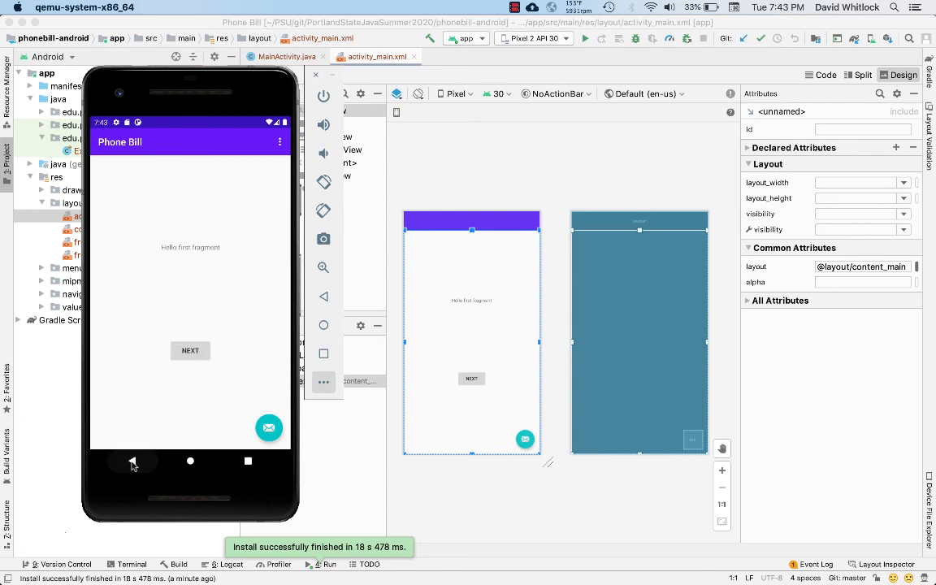
Step: Return to the emulated phone's home screen and relaunch Phone Bill from its list of installed apps
click(190, 462)
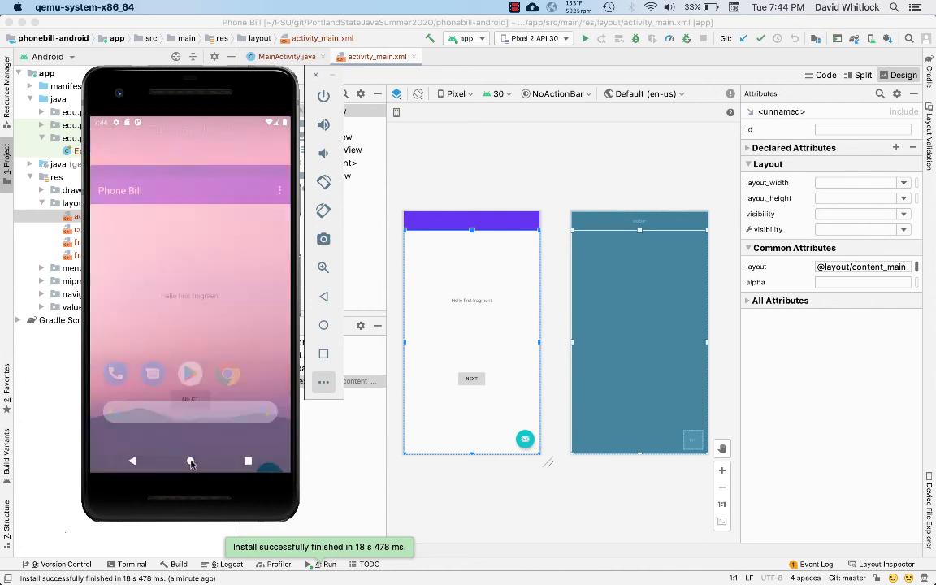
drag(194, 404, 215, 211)
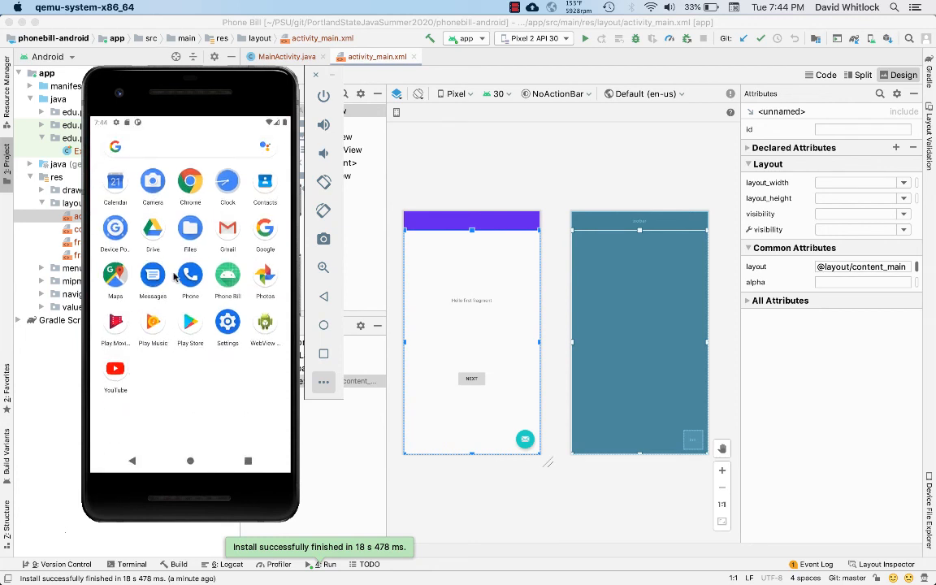
click(225, 277)
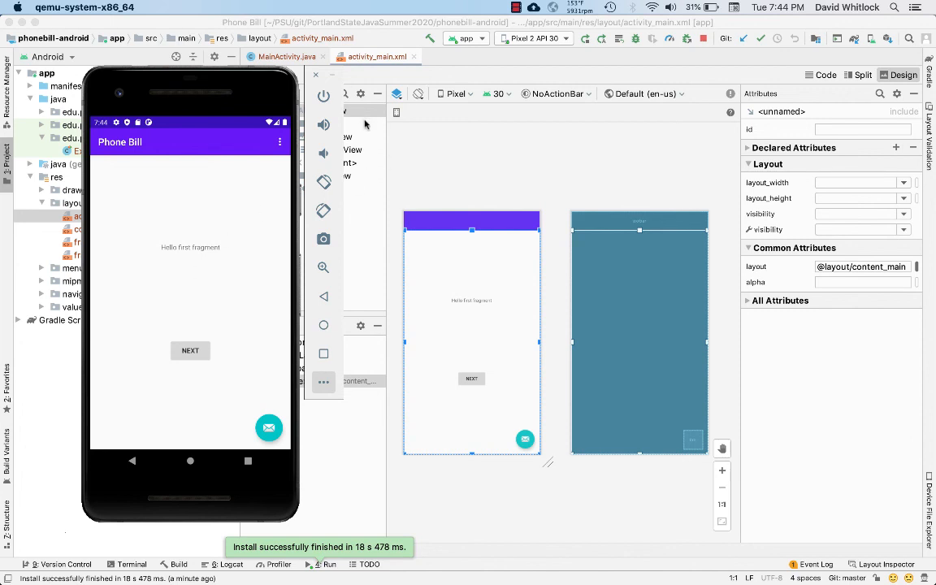
Step: Close the emulator and run the app again on the Pixel 2 API 30 virtual device
click(315, 77)
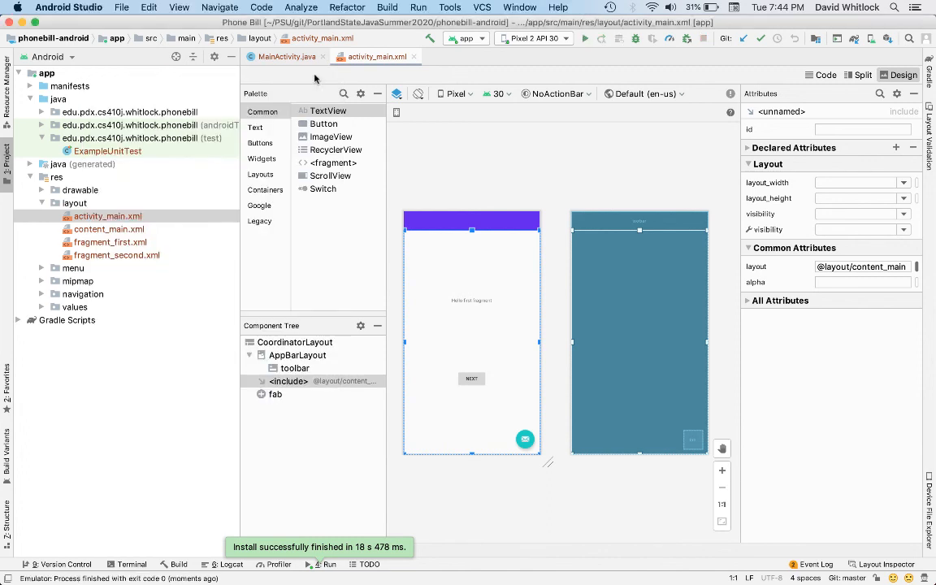
click(584, 38)
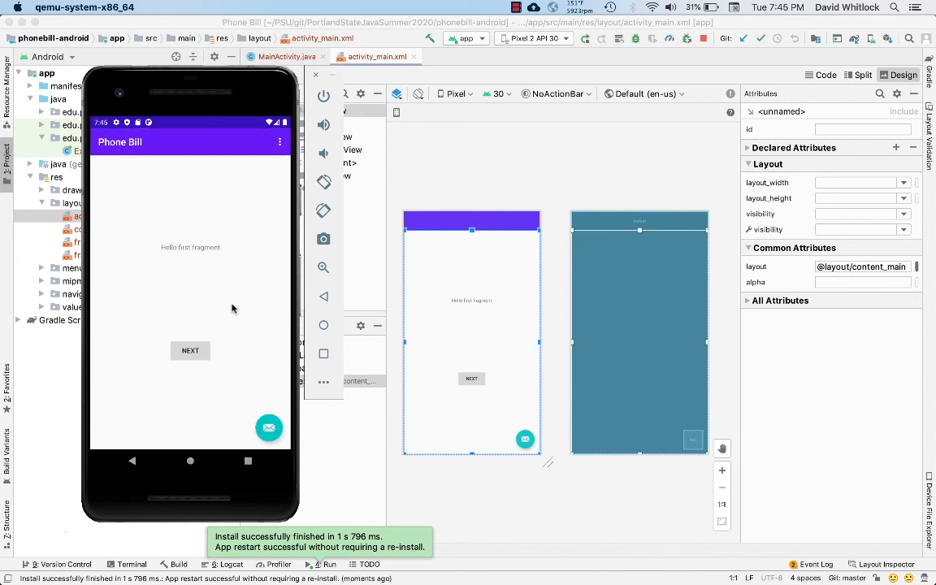
Step: Go to the second fragment and back to the first in the running Phone Bill app, and close the emulator
click(188, 353)
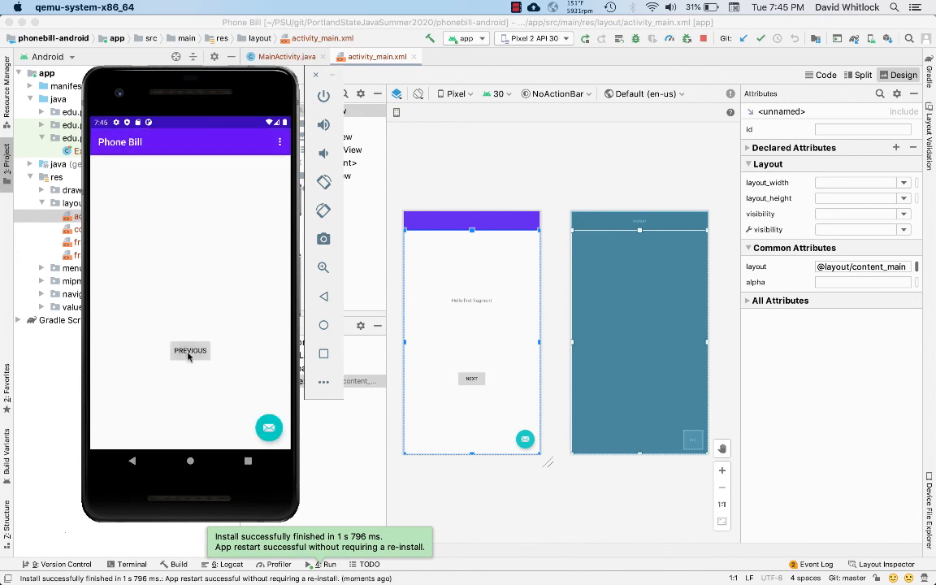
click(188, 352)
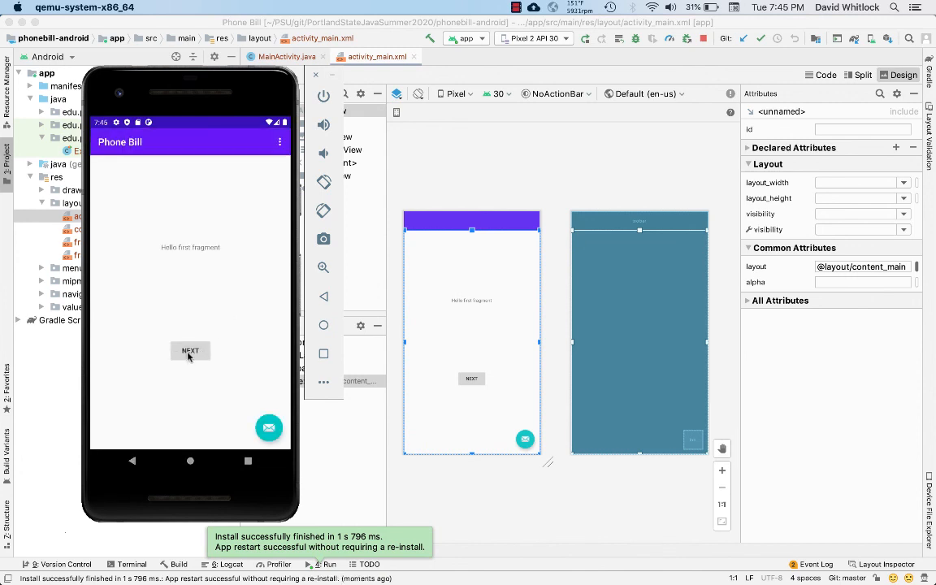
click(316, 77)
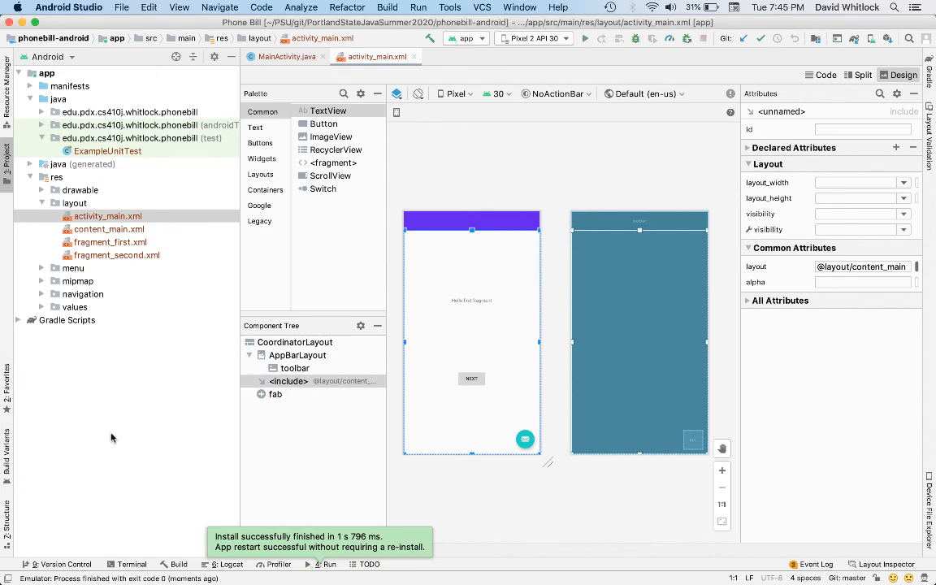
Step: Review the unversioned project files among the local version control changes, and hide the version control view again
click(39, 565)
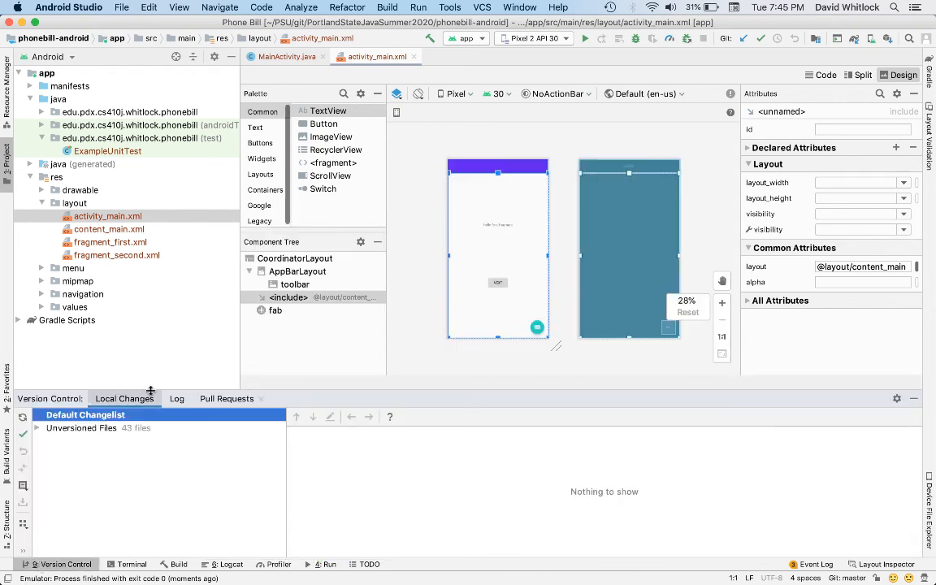
click(36, 427)
scroll(136, 471, down, 5)
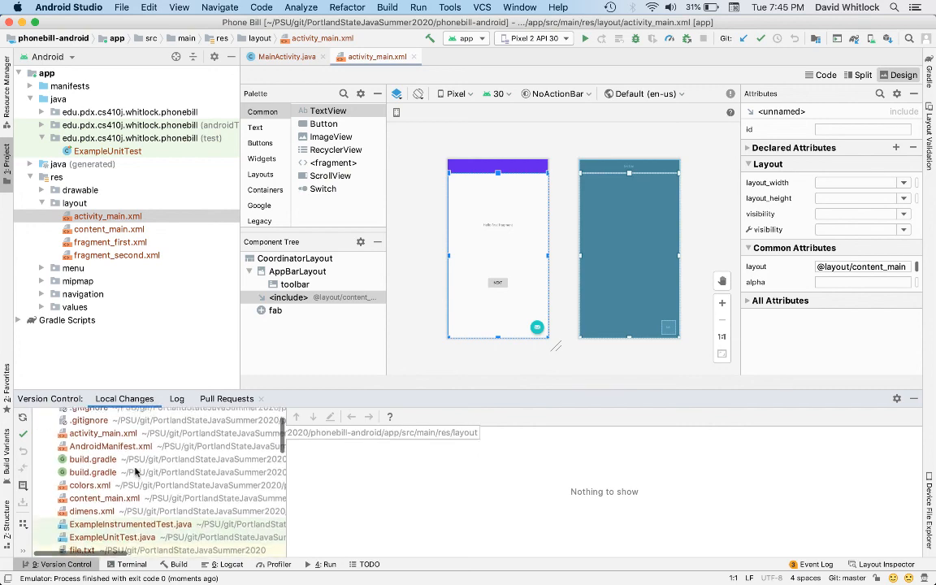
scroll(105, 455, up, 5)
scroll(98, 442, right, 1)
scroll(99, 441, left, 1)
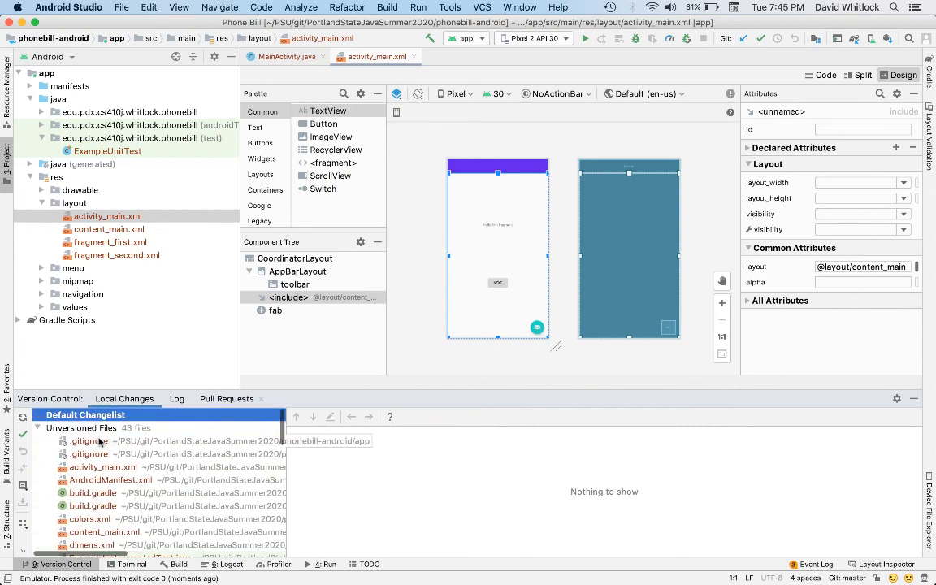
click(39, 428)
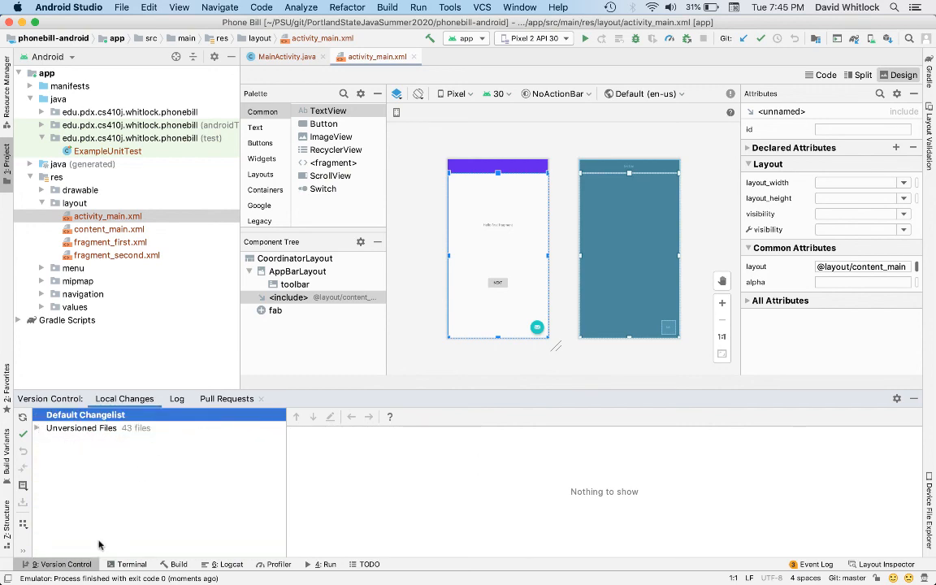
click(31, 564)
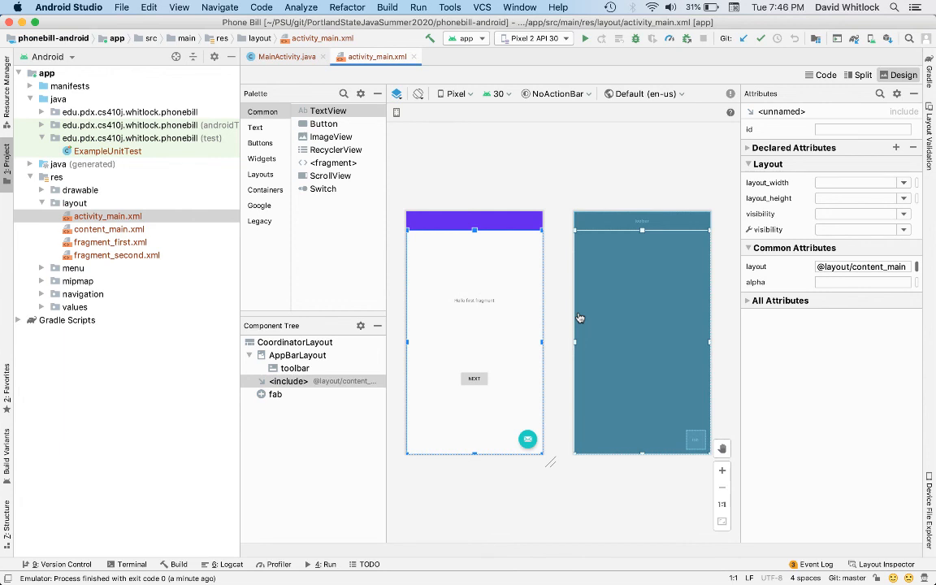
key(super+Tab)
key(super+Tab)
key(super+Tab)
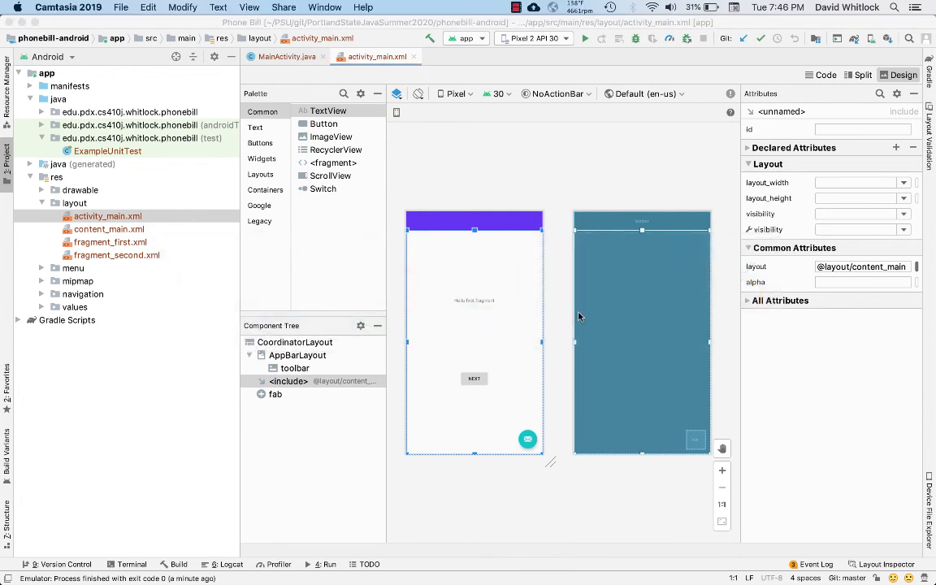